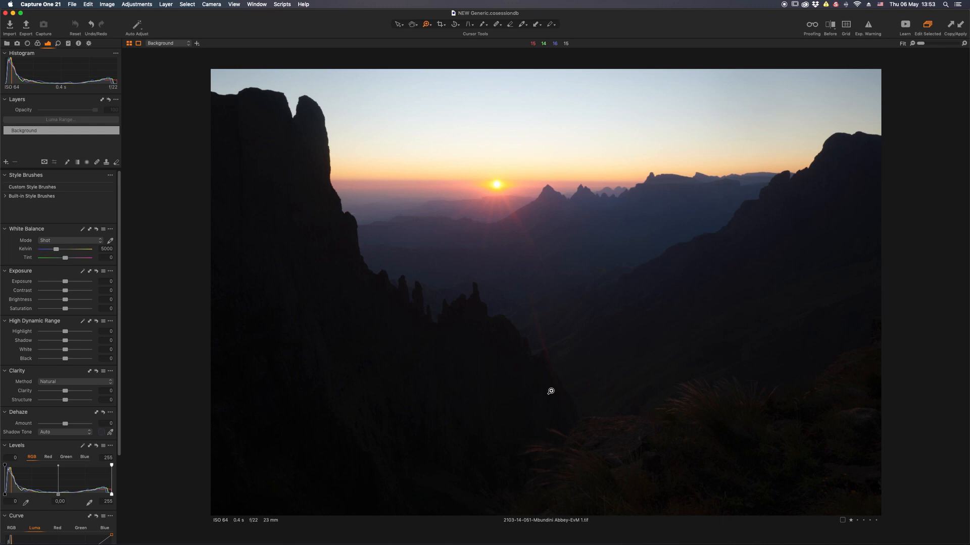
- Step through the four sunrise exposures from 2103-14-051 to 2103-14-054, checking exposure and the lens flare below the sun
key(Right)
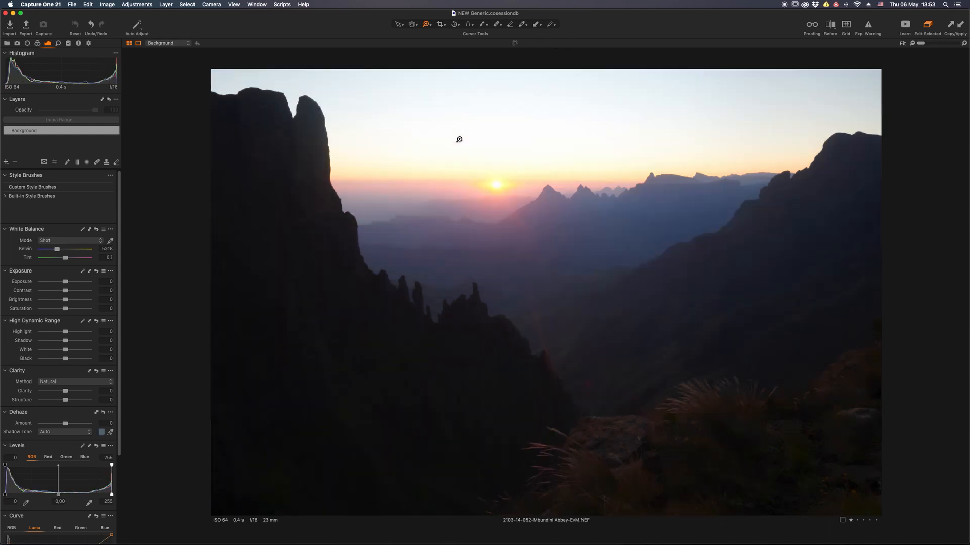
key(Right)
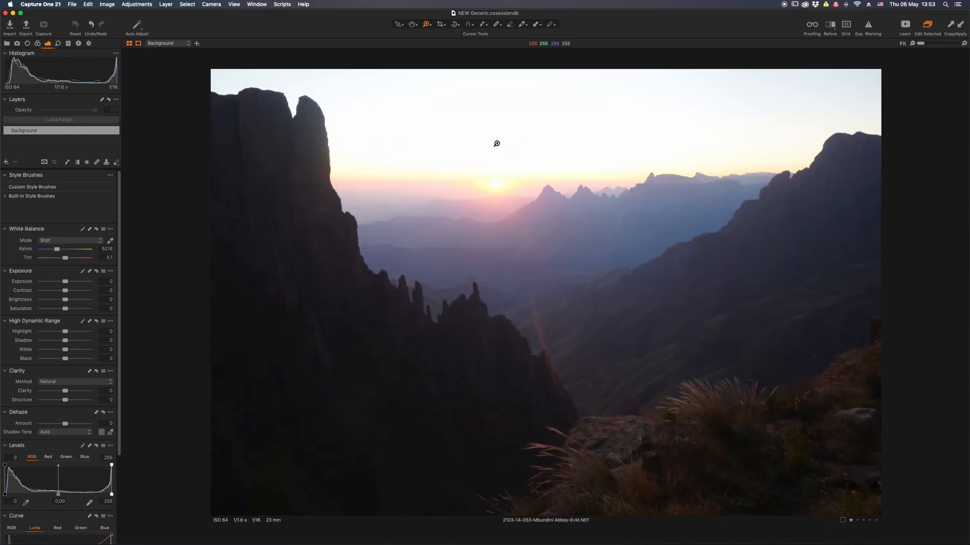
key(Right)
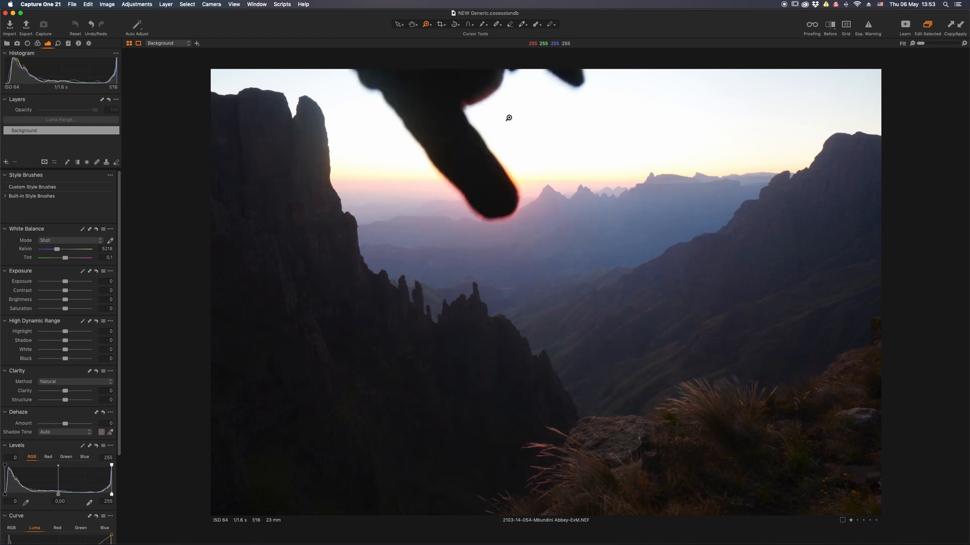
key(Left)
key(Right)
key(Left)
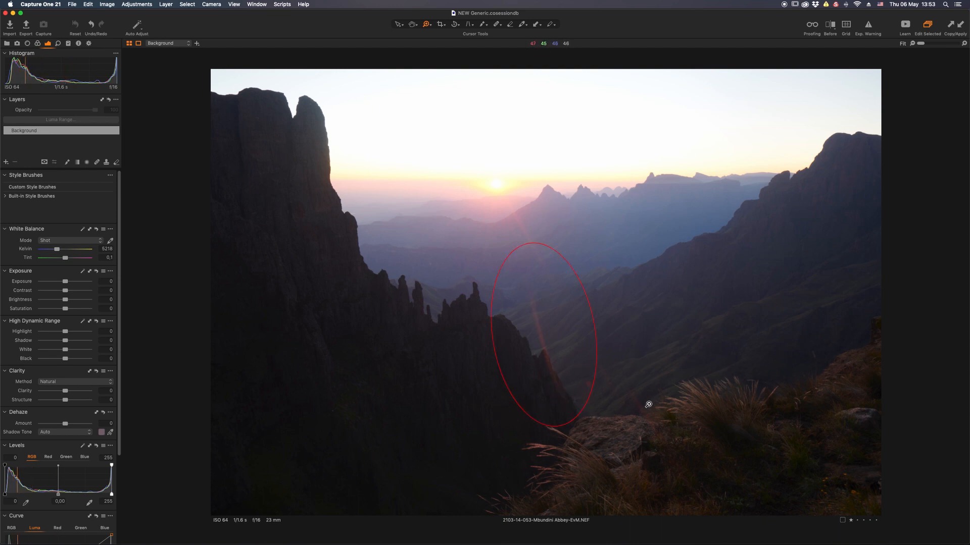
- Compare frame 2103-14-053 with the finger-covered frame 2103-14-054 and the darker exposures, and return to the 2103-14-051 TIFF
key(v)
key(Right)
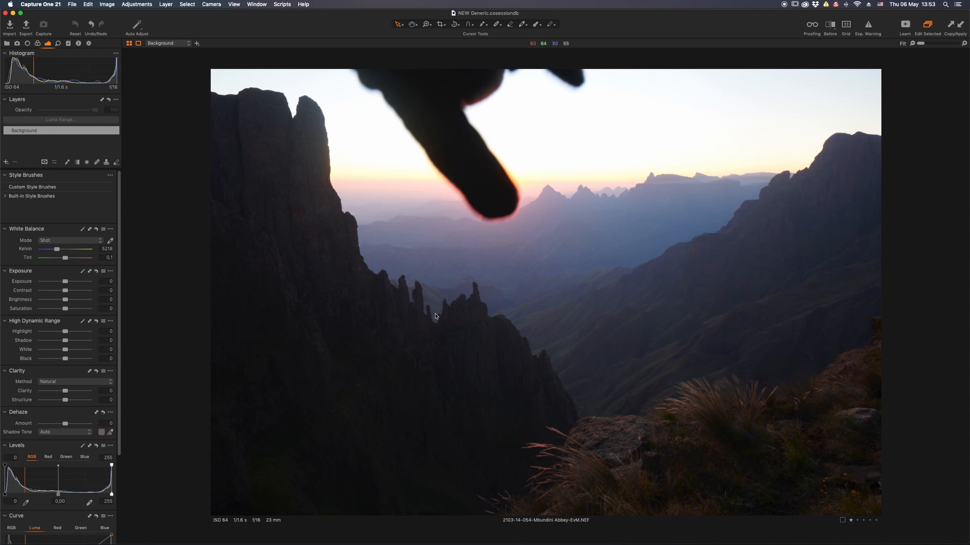
key(Left)
key(Left)
key(Left)
key(Right)
key(Right)
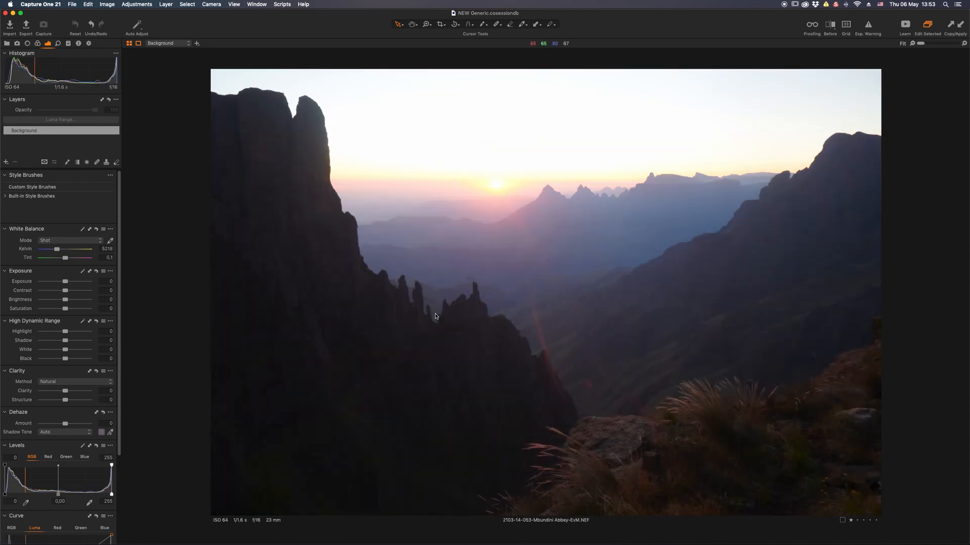
key(Right)
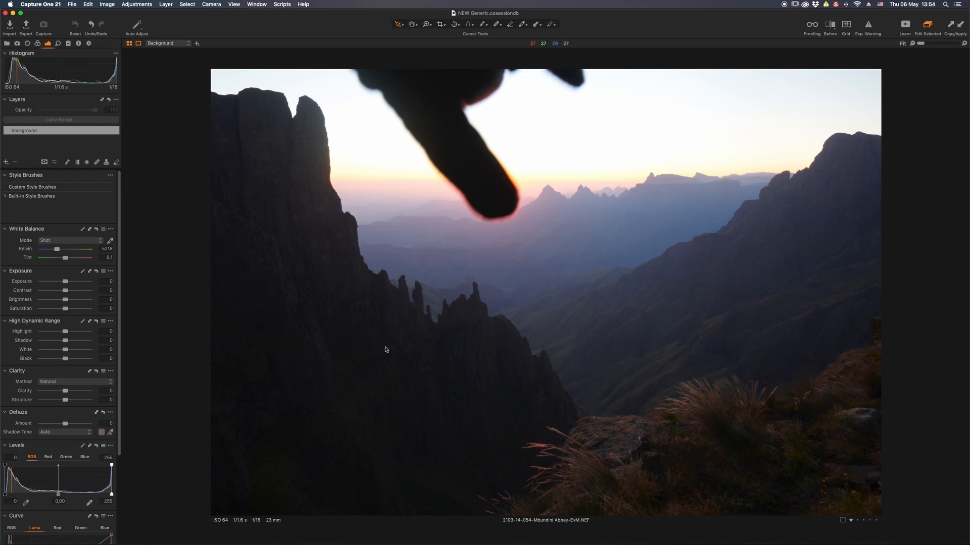
key(Left)
key(Left)
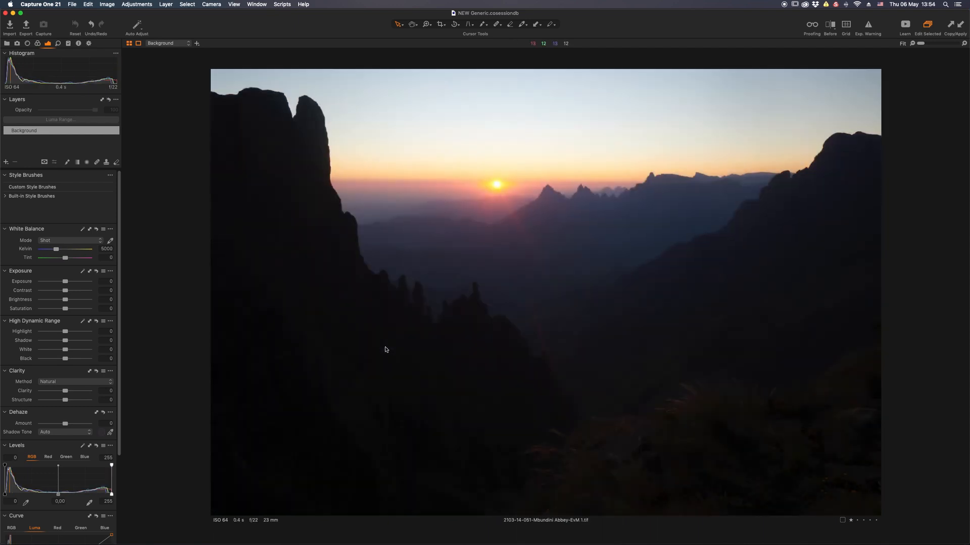
- On the 2103-14-051 TIFF, set Contrast to 12, Highlight to -10, Shadow to 66, White to 10 and Black to -13
key(super+alt+v)
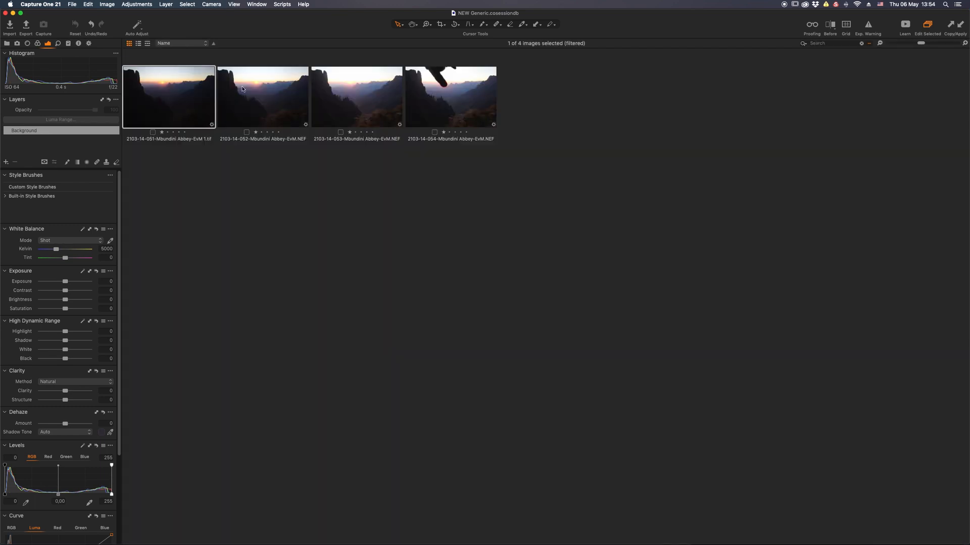
double_click(176, 104)
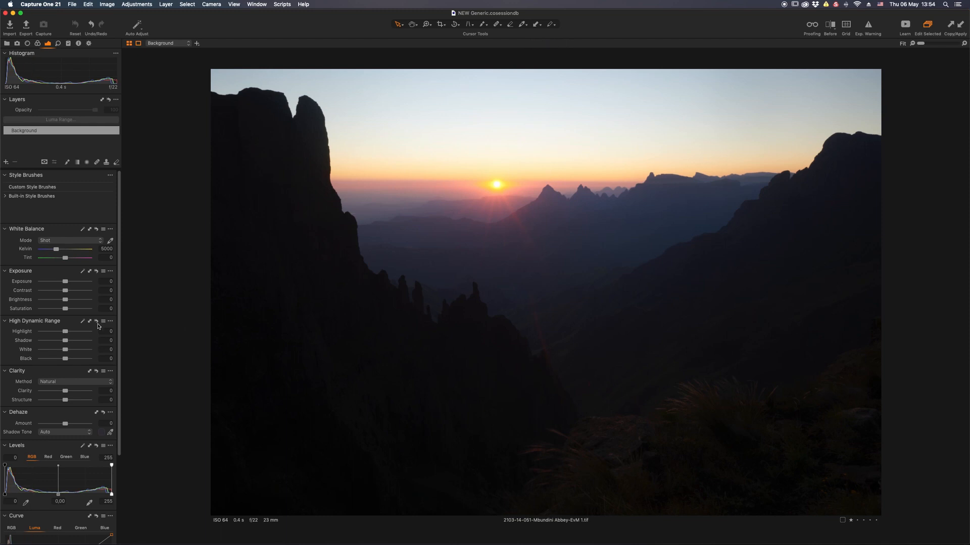
drag(66, 334, 79, 341)
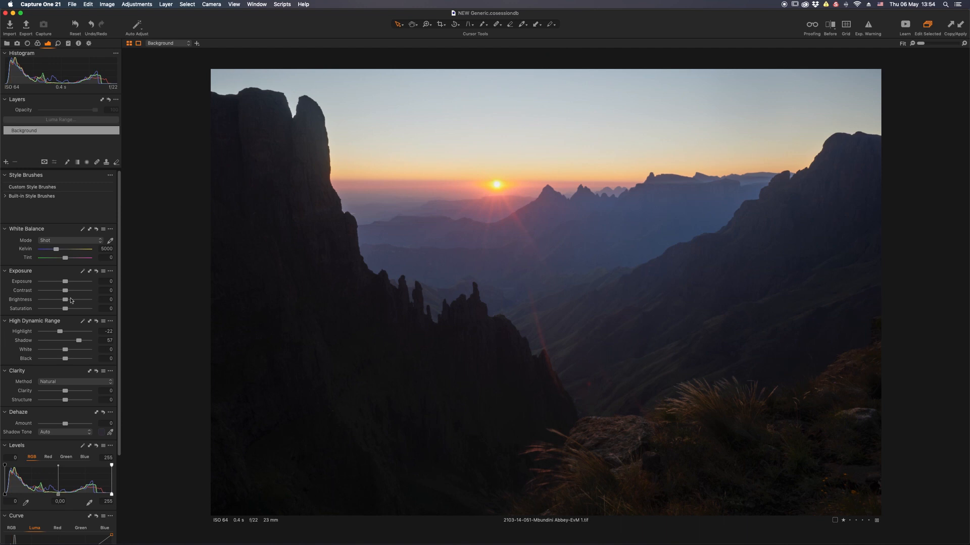
drag(65, 290, 71, 292)
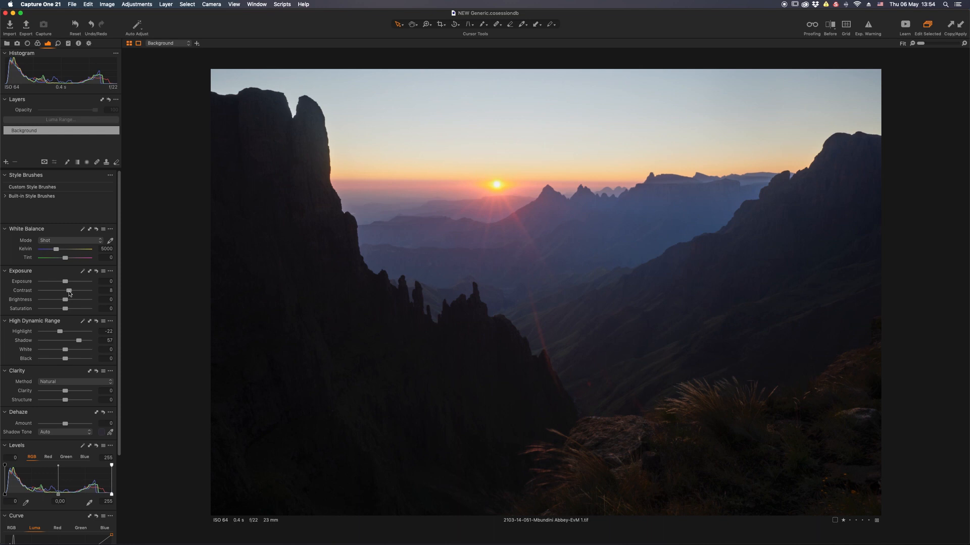
drag(69, 291, 71, 292)
drag(79, 341, 61, 359)
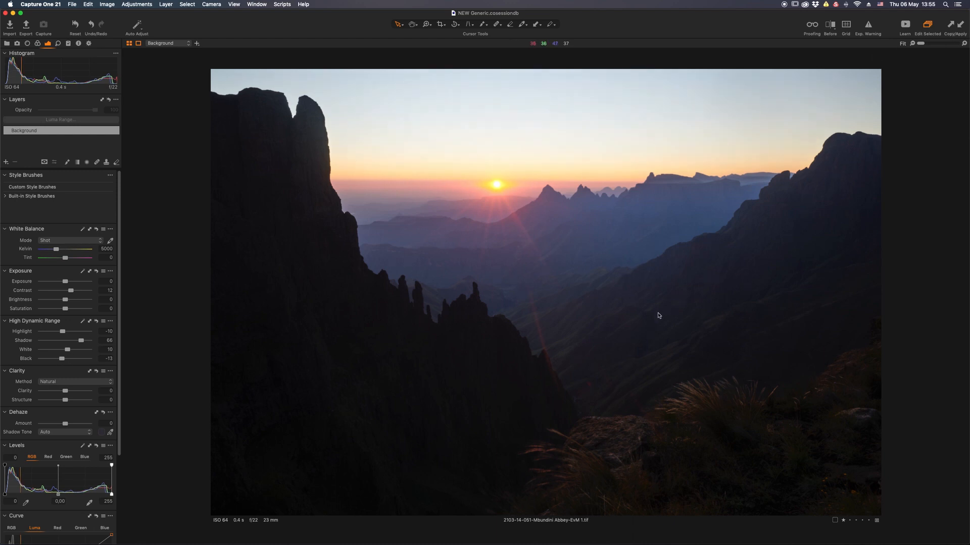
- Copy the adjustments of the 2103-14-051 TIFF and apply them to all four images in the browser
key(super+alt+v)
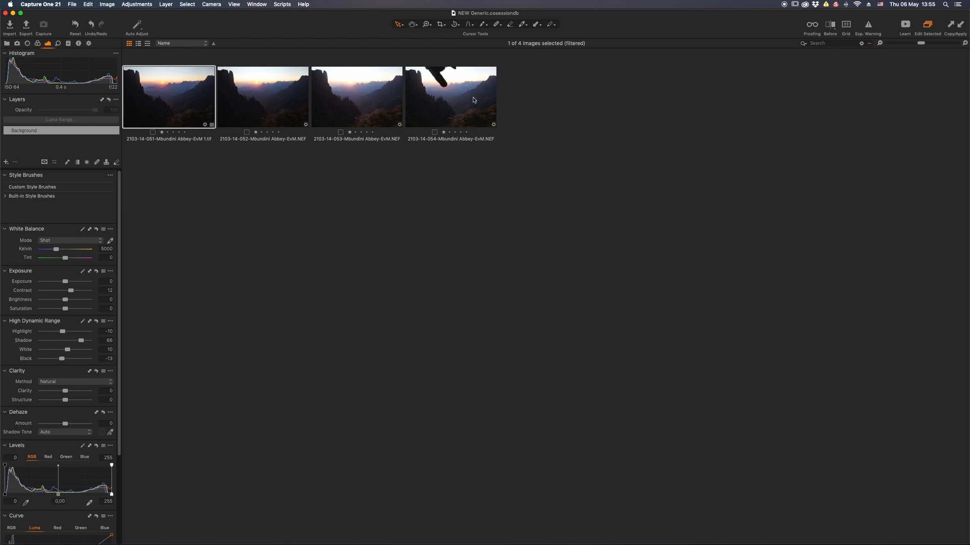
key(super+a)
click(957, 25)
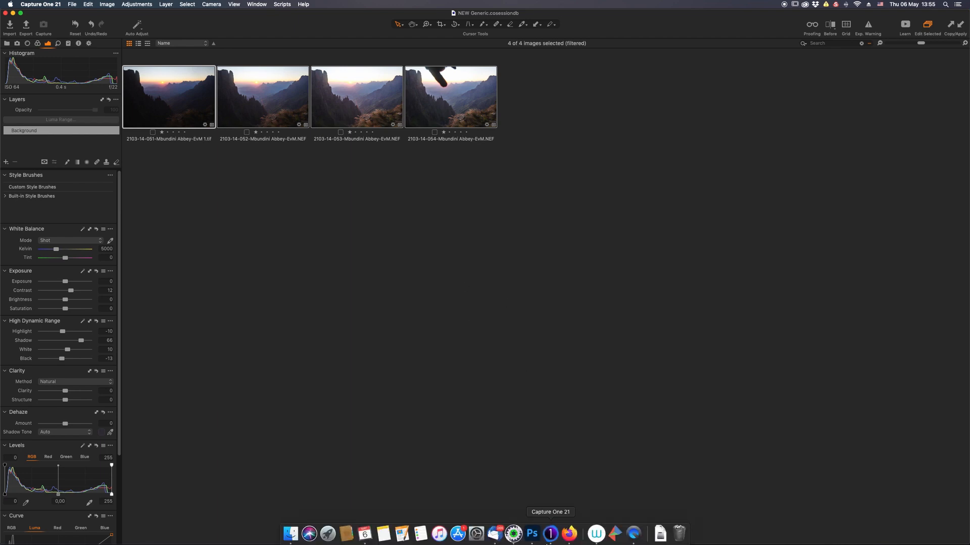
- Switch to Photoshop and review the four open exposure TIFFs one after another
click(534, 537)
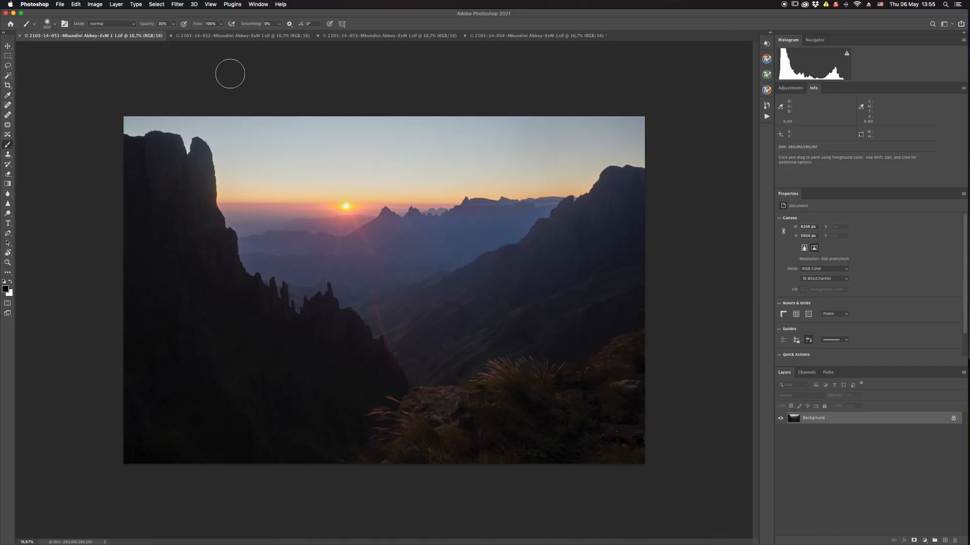
click(212, 40)
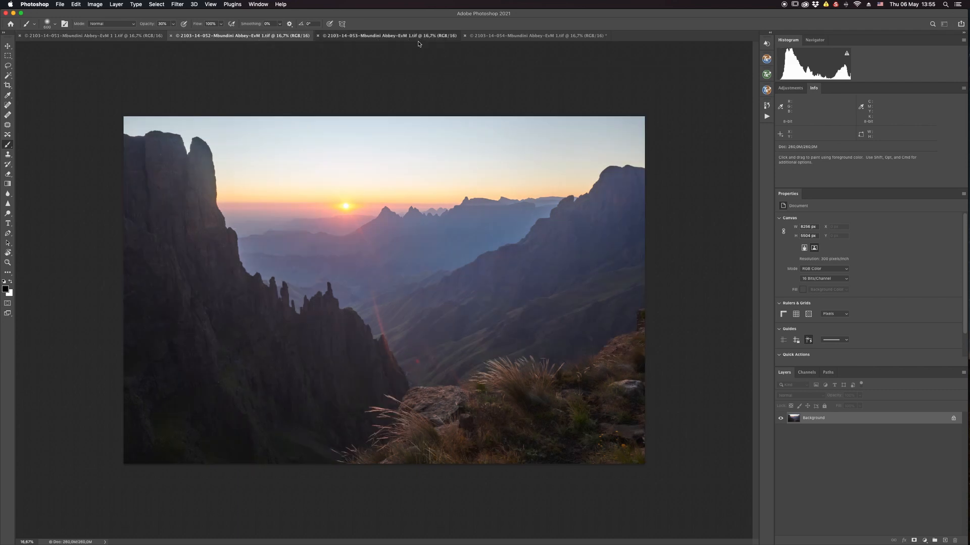
click(407, 37)
click(558, 36)
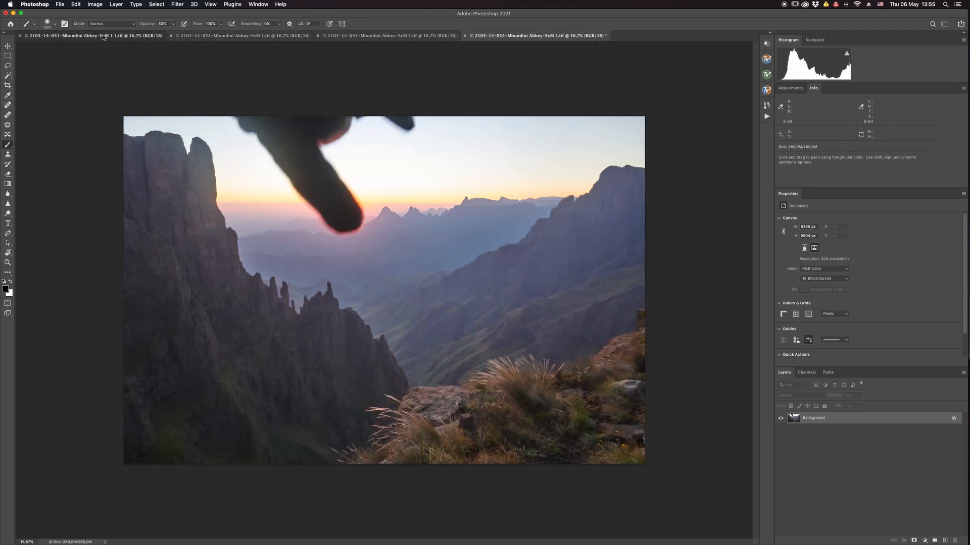
click(126, 36)
click(234, 38)
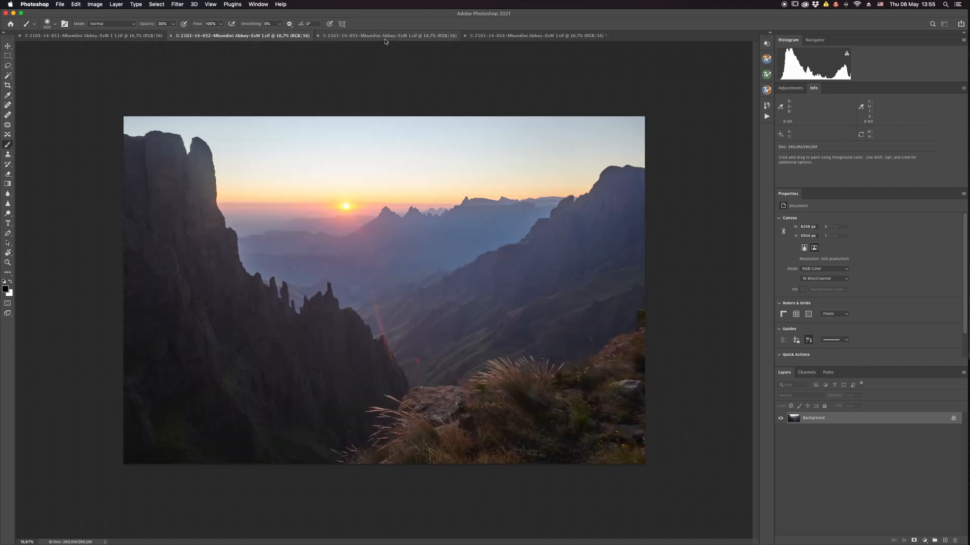
click(390, 37)
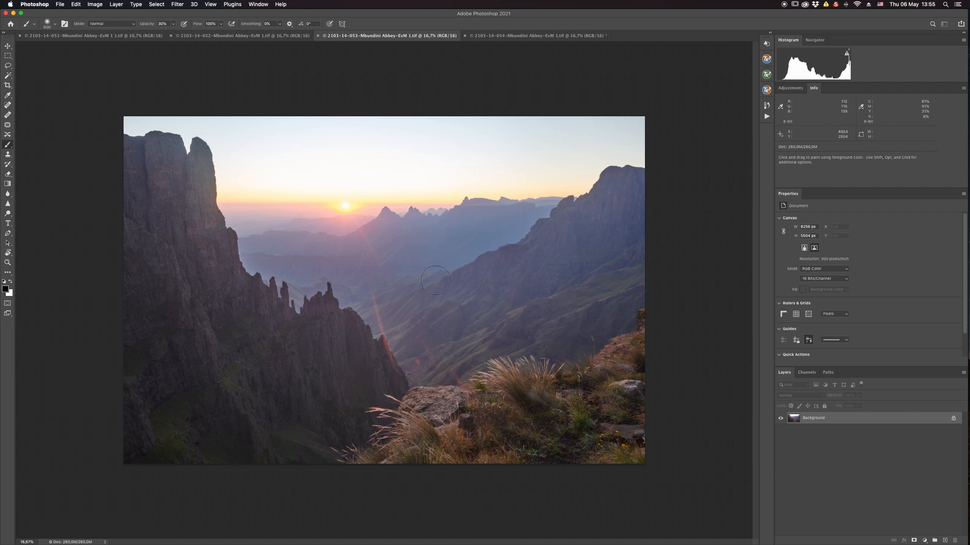
- Compare the 2103-14-053 and 2103-14-054 documents to examine the flare with and without the finger covering the sun
click(525, 35)
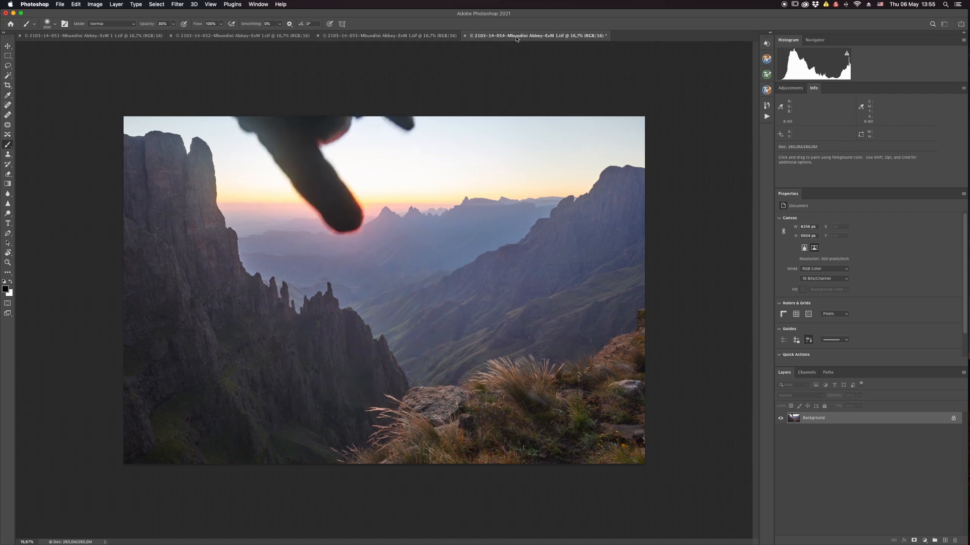
click(442, 36)
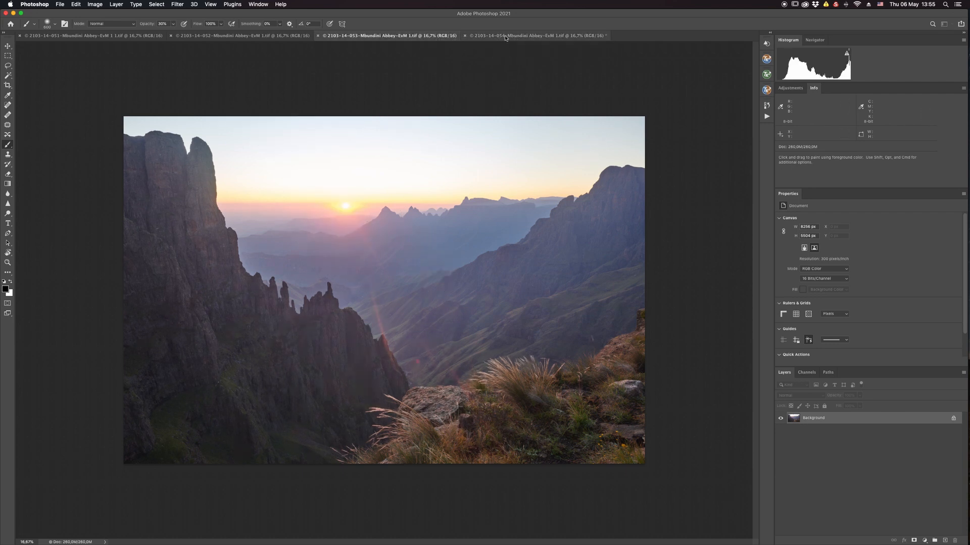
click(484, 35)
click(454, 36)
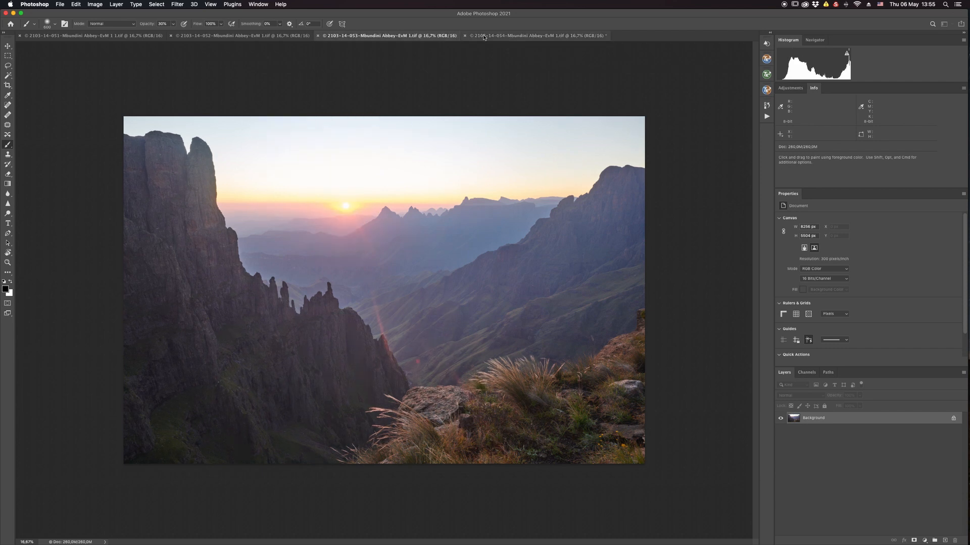
click(520, 36)
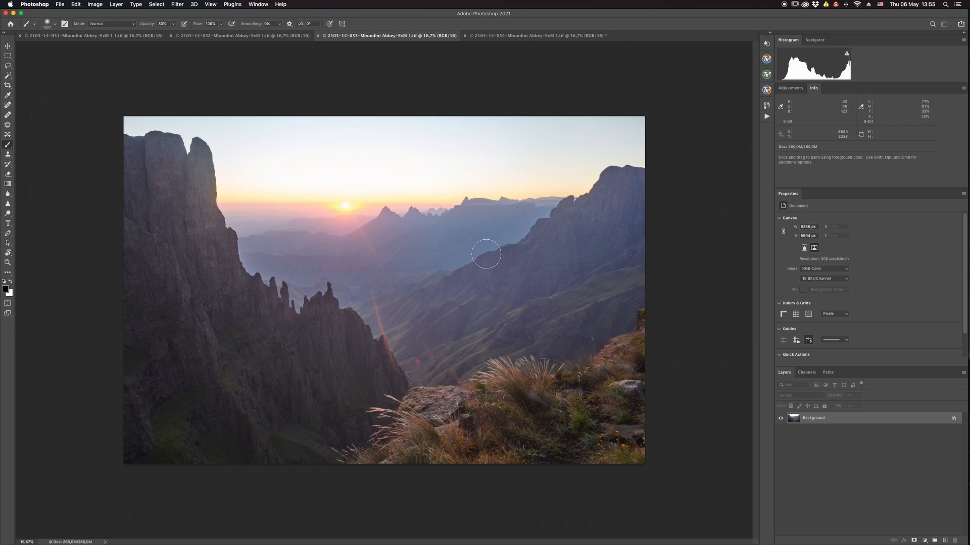
click(500, 35)
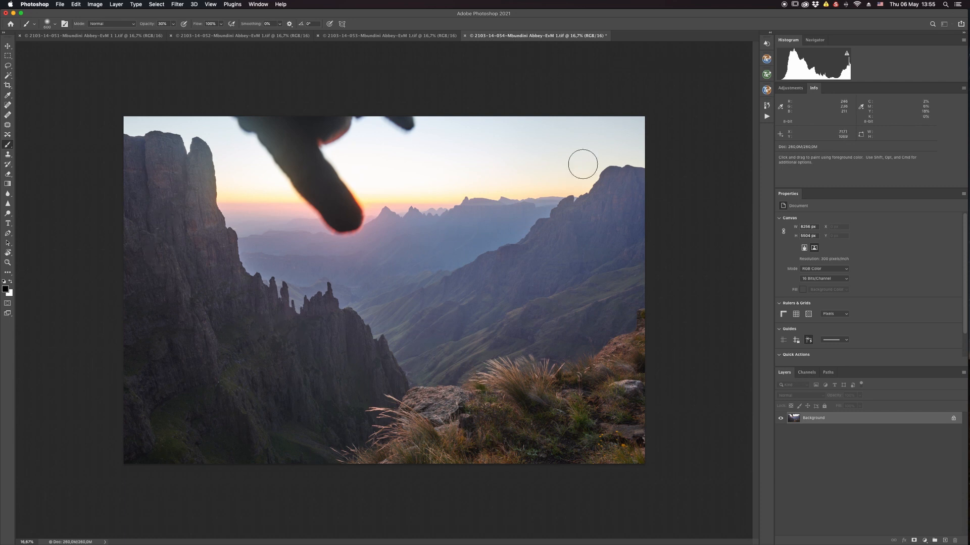
click(432, 36)
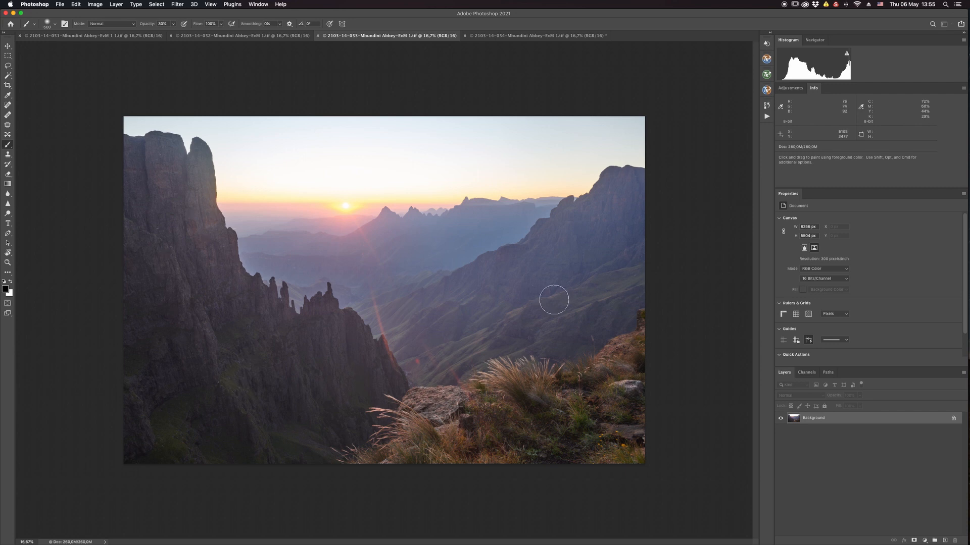
click(539, 36)
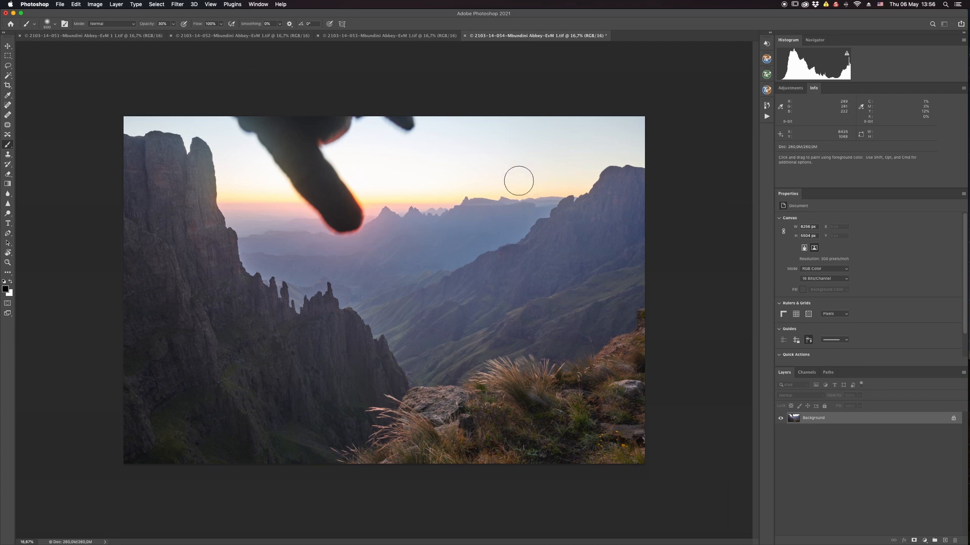
click(60, 5)
mouse_move(96, 185)
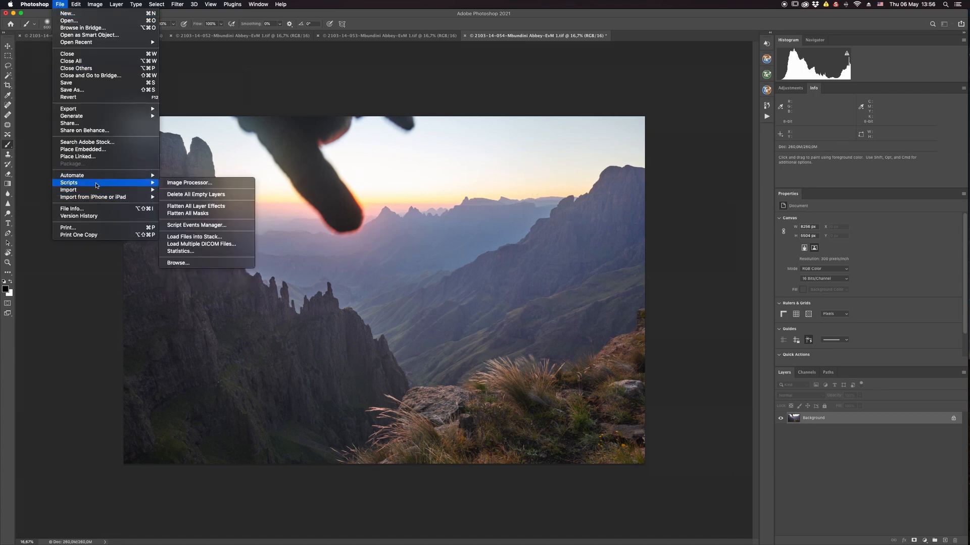
click(187, 237)
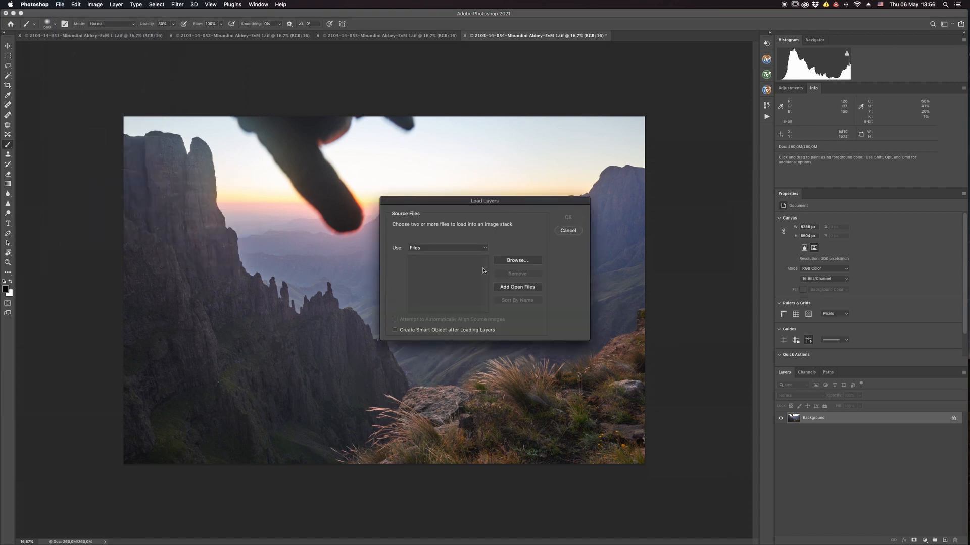
click(517, 287)
click(544, 268)
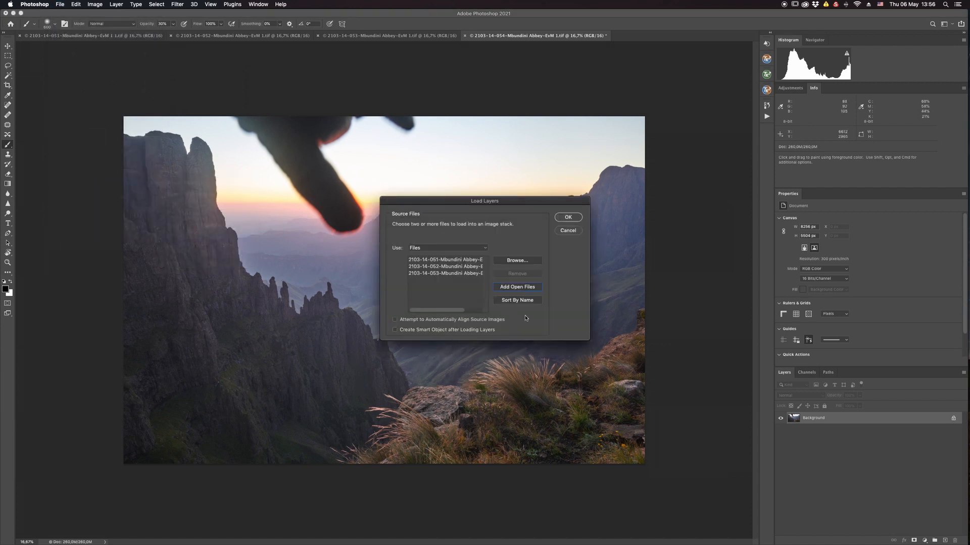
click(563, 231)
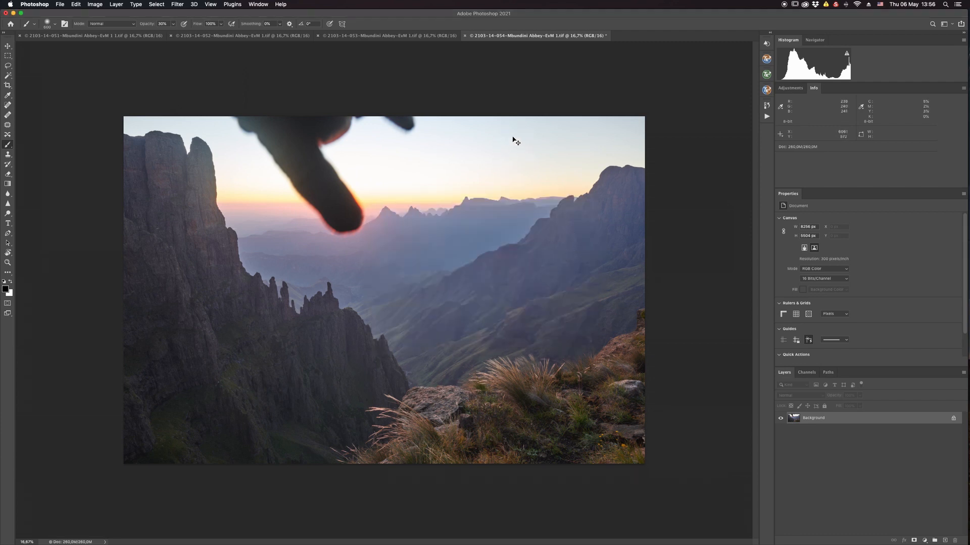
- Save the 2103-14-054 document and load all four open TIFFs into one layer stack with automatic alignment
key(super+s)
click(76, 4)
mouse_move(61, 5)
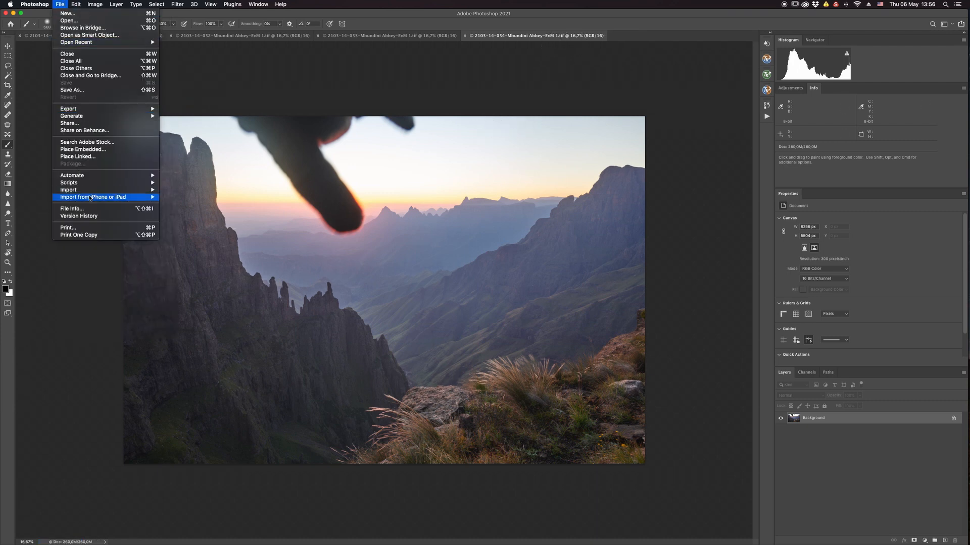
mouse_move(88, 183)
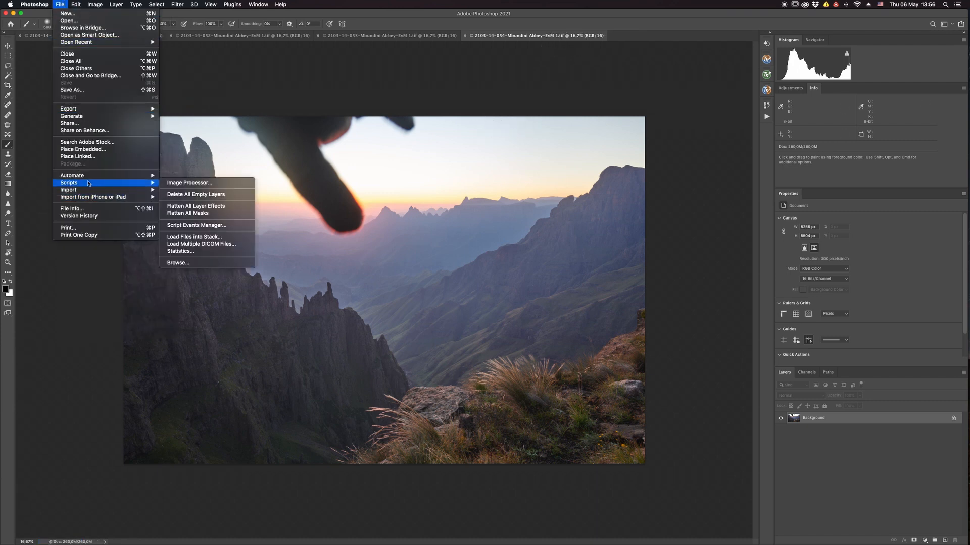
click(186, 239)
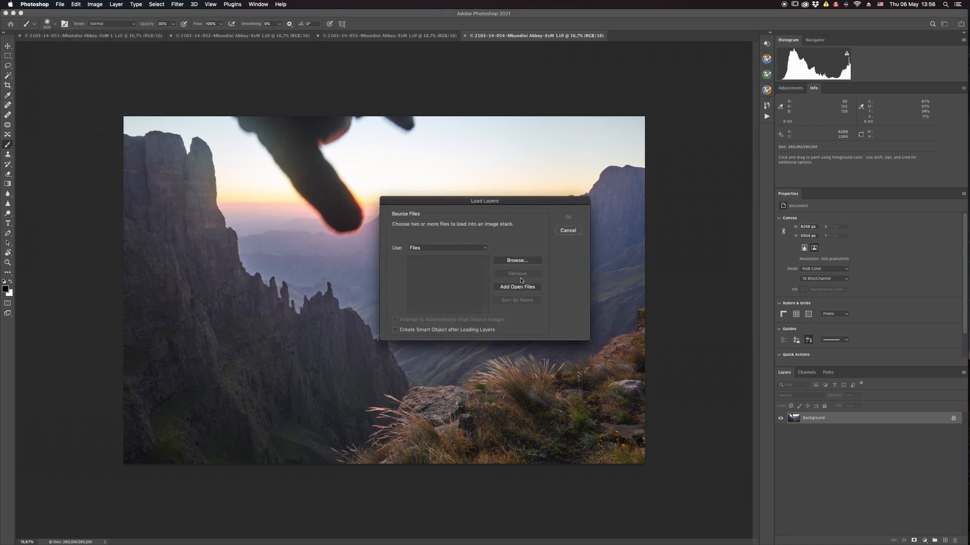
click(517, 286)
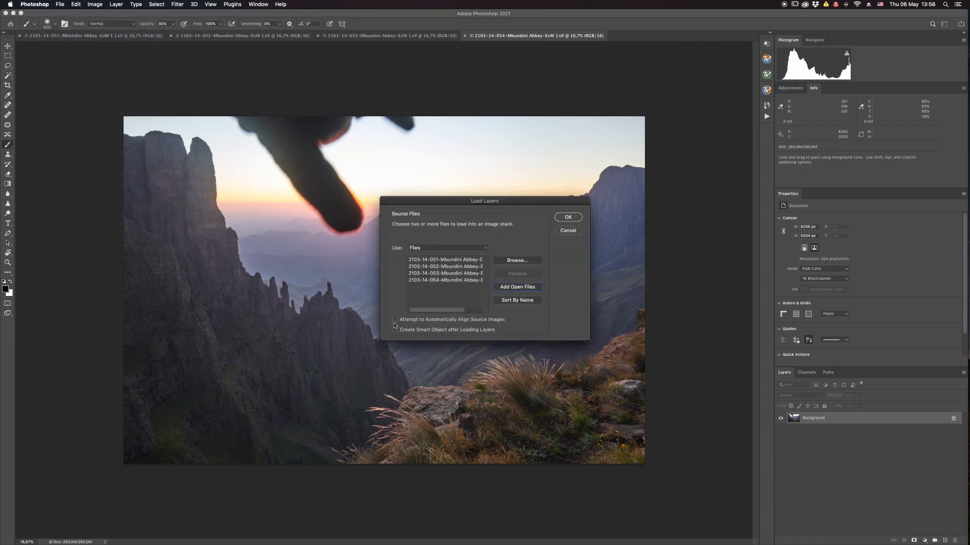
click(568, 217)
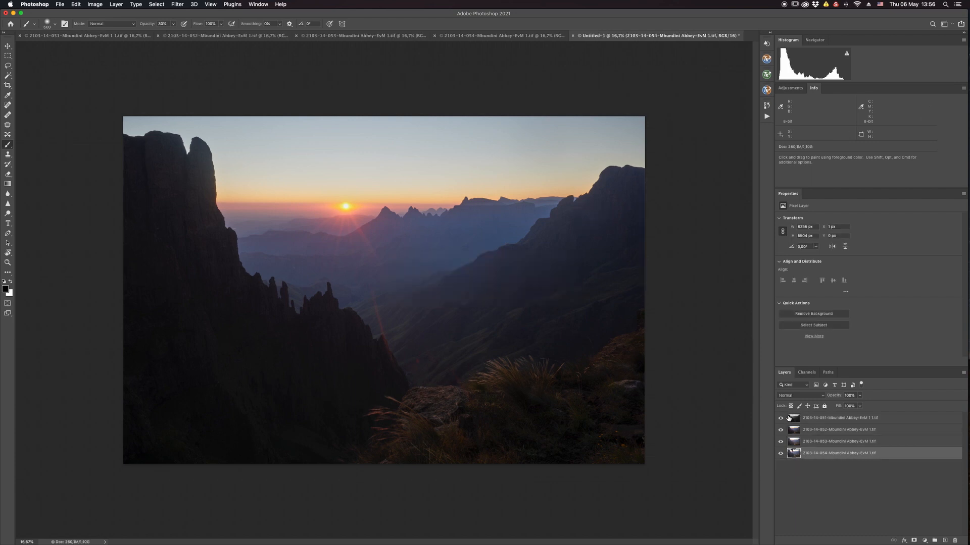
- Compare the image with and without the top 2103-14-051 layer and rename that layer as highlight shot
click(819, 421)
click(779, 420)
click(780, 420)
click(780, 419)
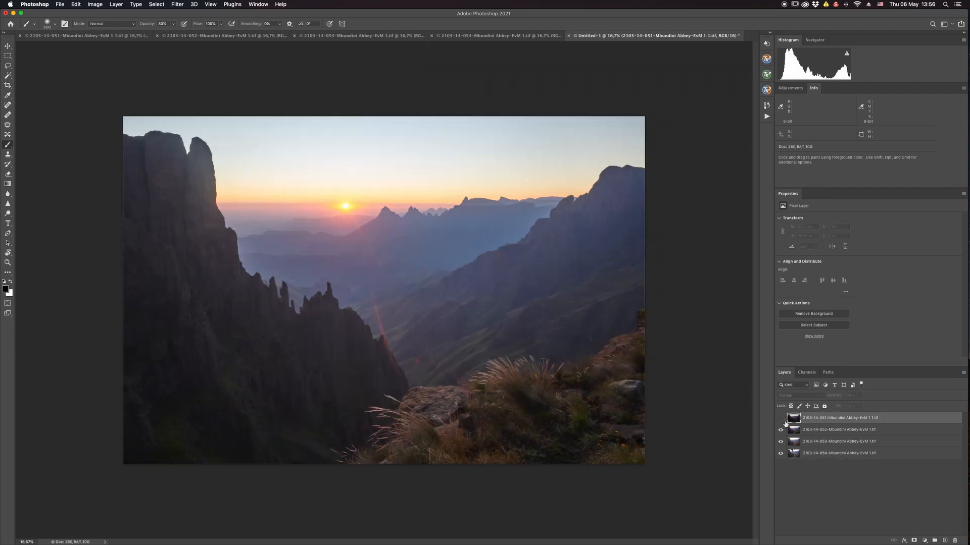
click(781, 420)
double_click(827, 419)
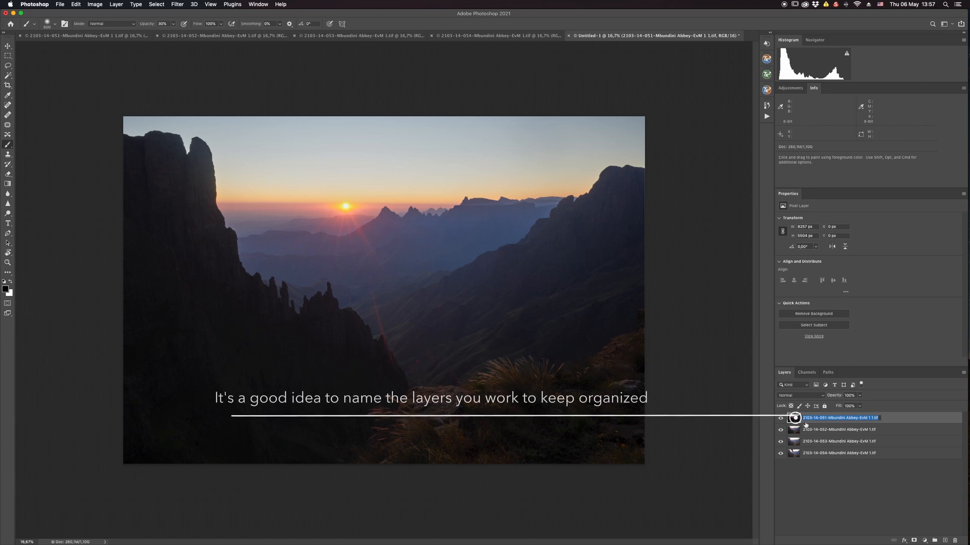
text(h)
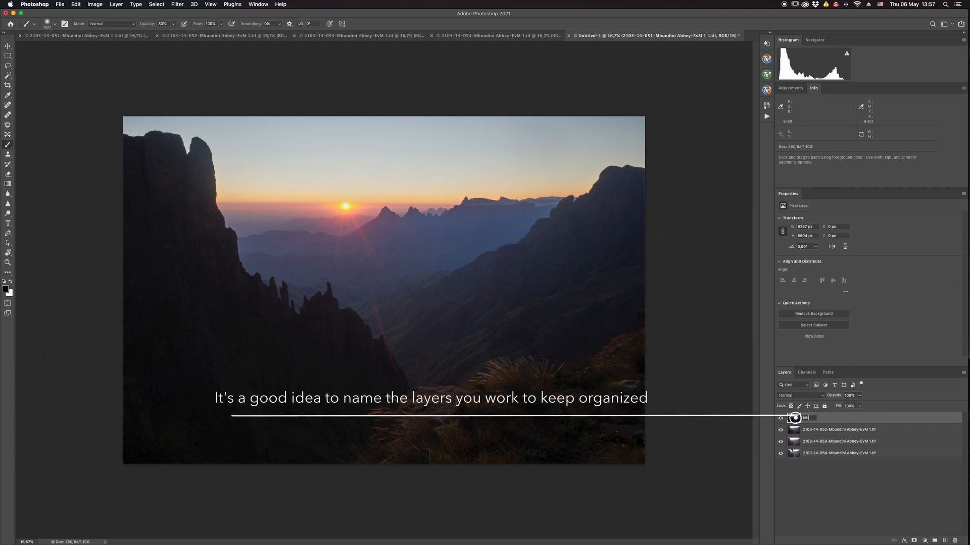
text(ighlight)
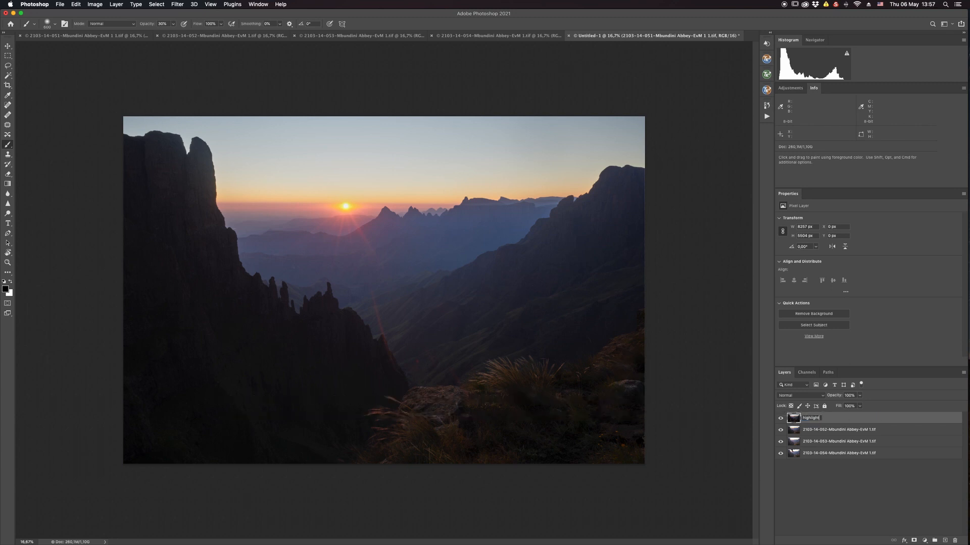
text( shot)
key(Return)
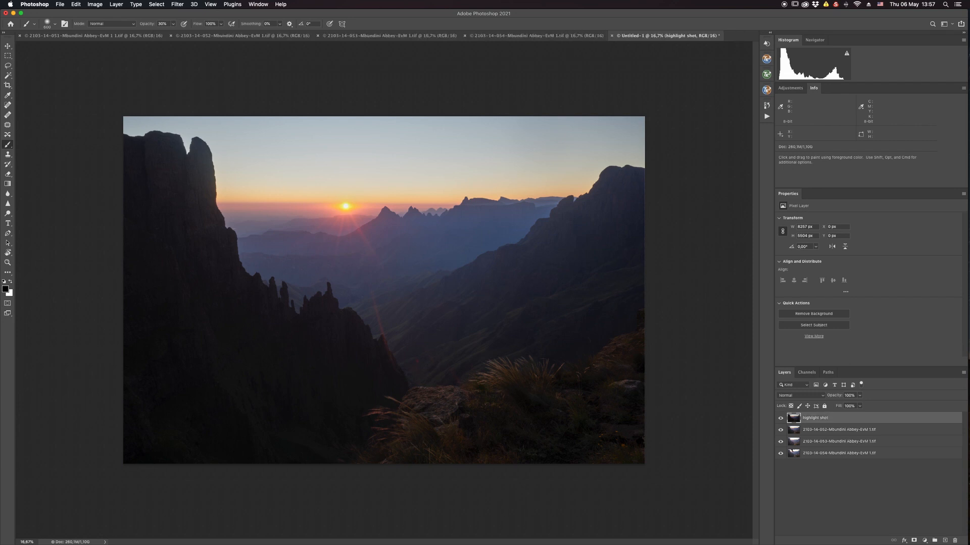
- Hide the highlight shot layer and rename the 2103-14-052 layer as midtones
click(780, 418)
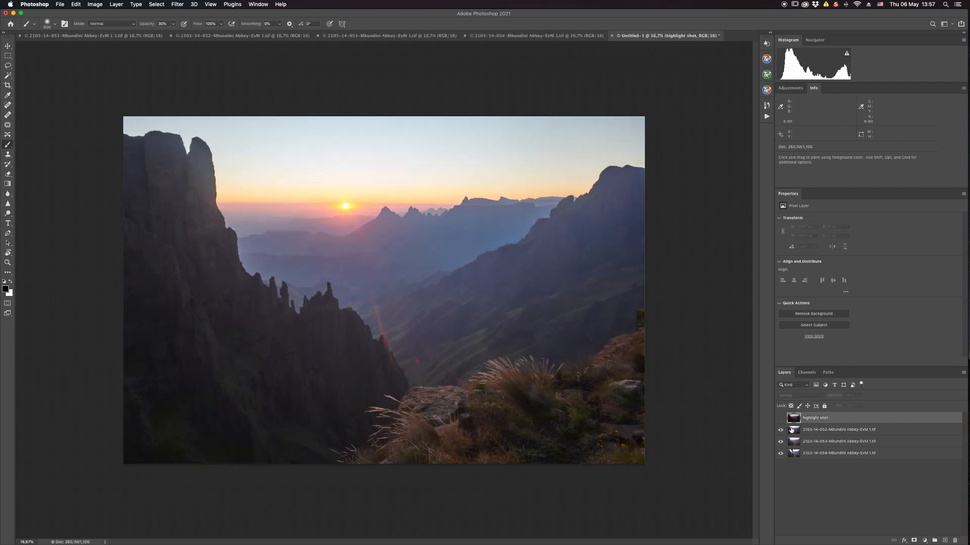
double_click(811, 430)
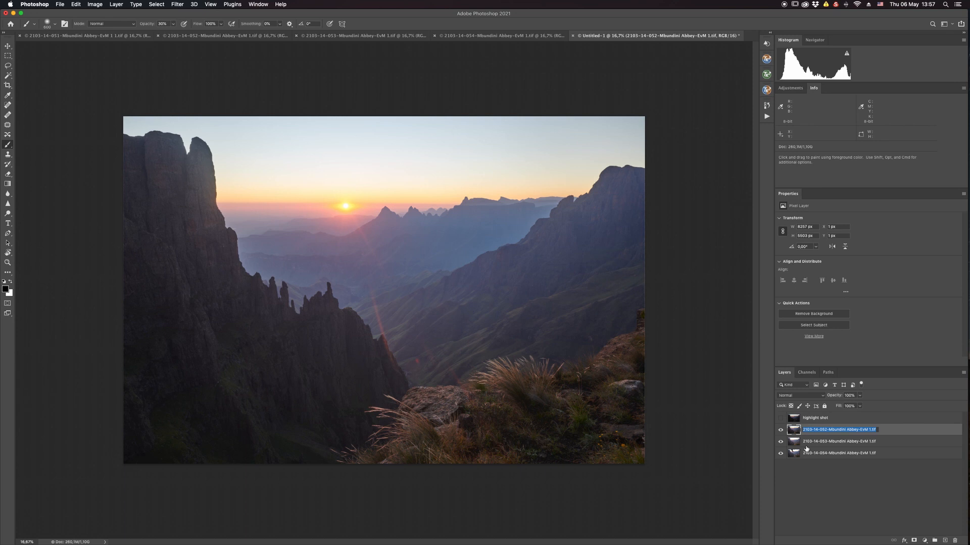
text(midtones)
key(Return)
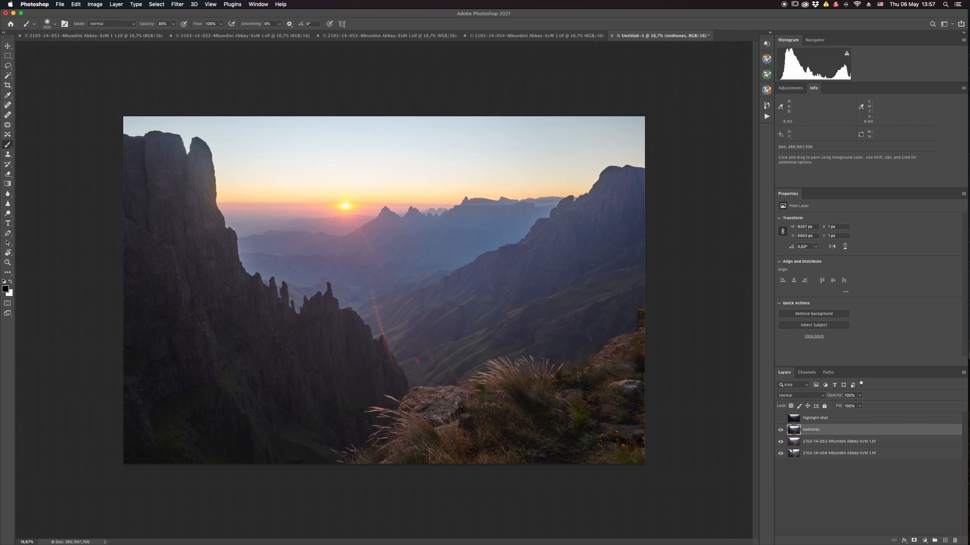
- Hide the midtones layer and rename the 2103-14-053 layer as shadows
click(779, 431)
click(810, 442)
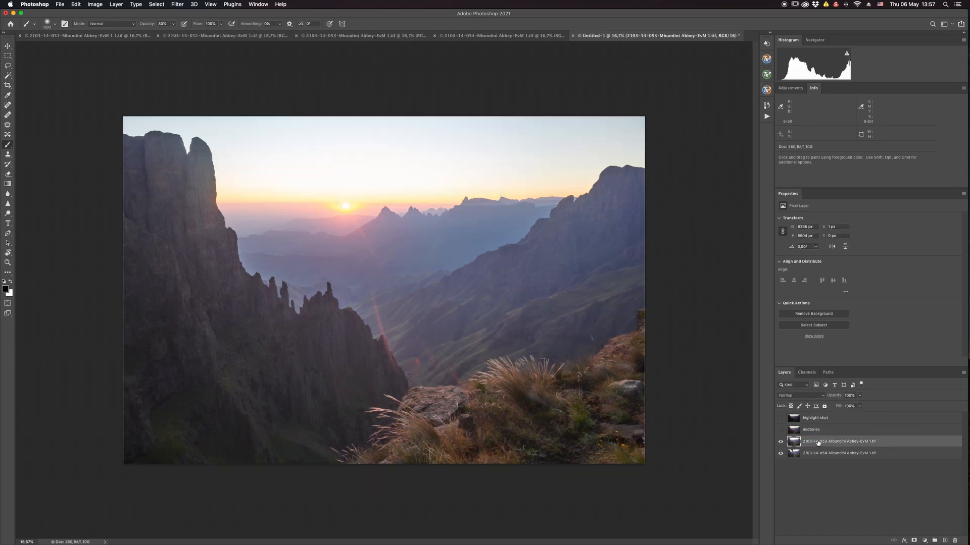
double_click(818, 443)
text(shadows)
key(Return)
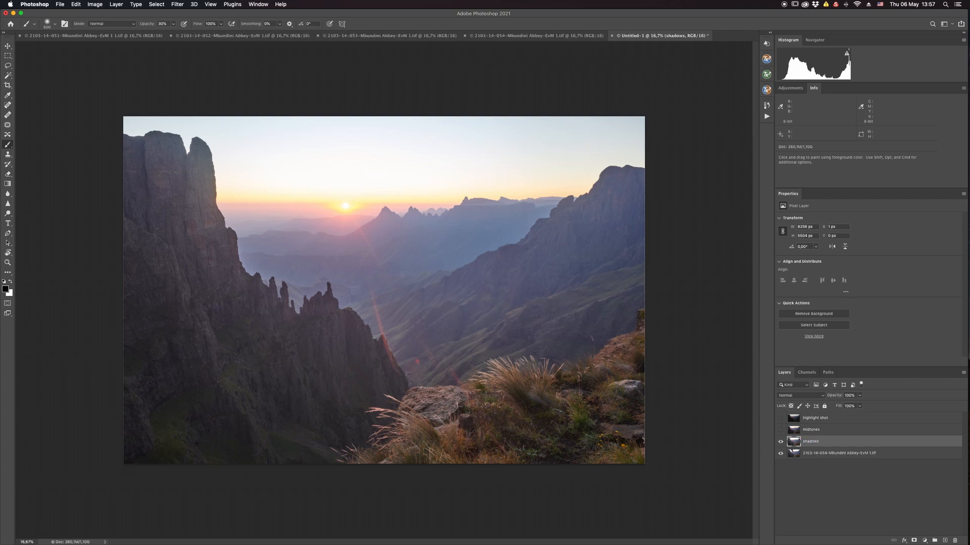
- Rename the 2103-14-054 layer as finger and make the midtones and highlight shot layers visible again
double_click(822, 454)
text(t)
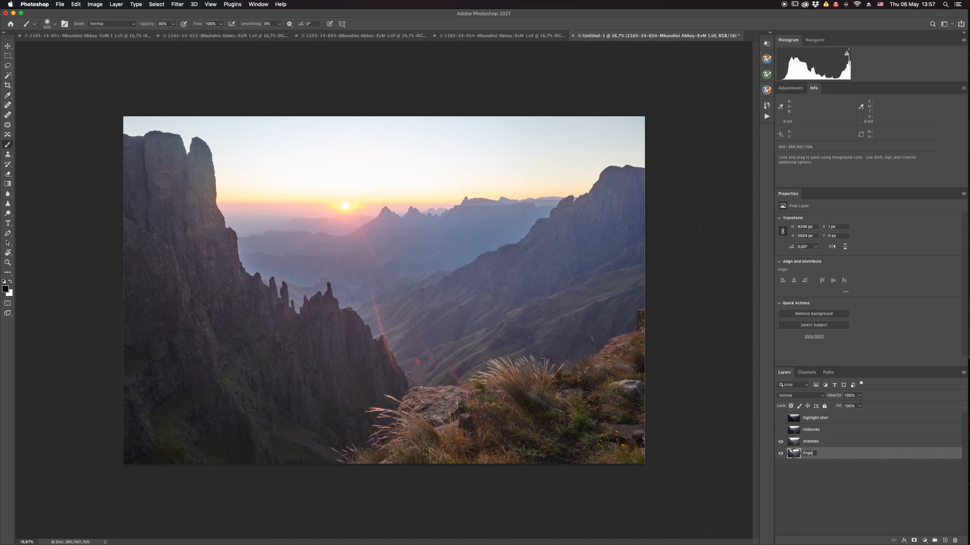
key(Return)
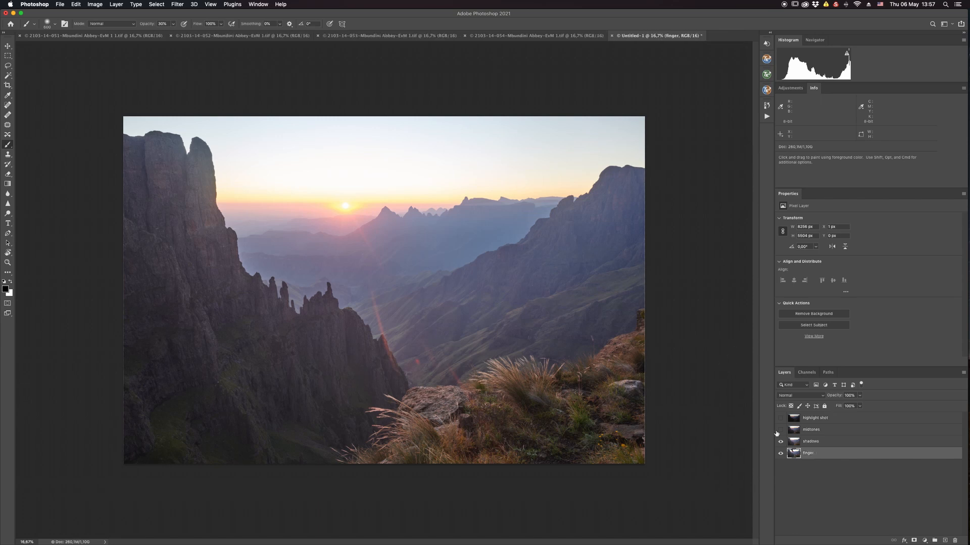
click(781, 429)
click(780, 419)
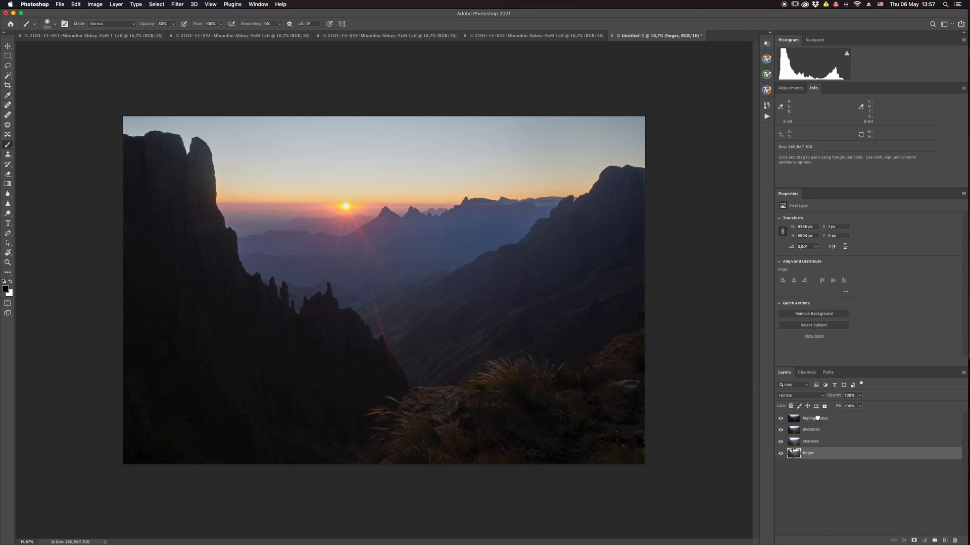
- Lasso the sky and distant valley roughly on the highlight shot layer and turn the selection into a layer mask
click(825, 417)
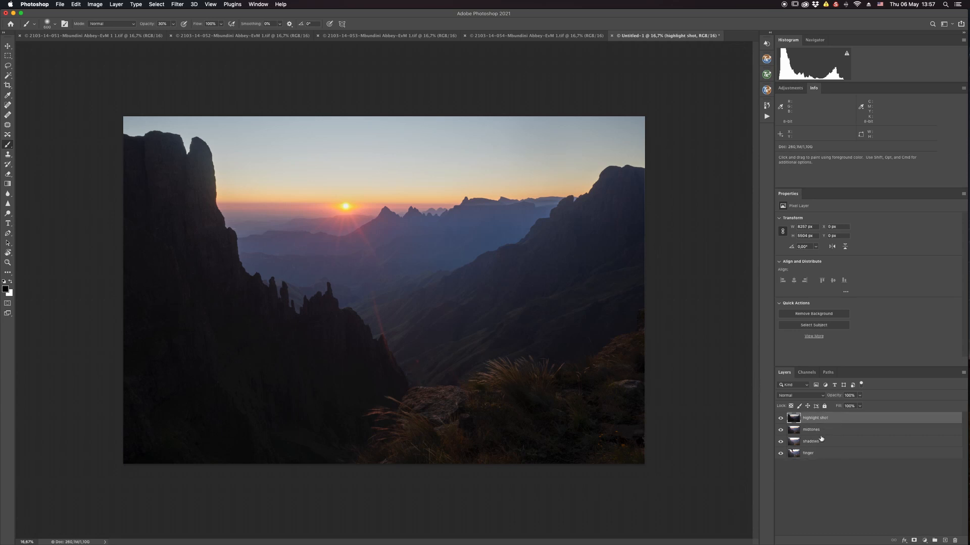
key(l)
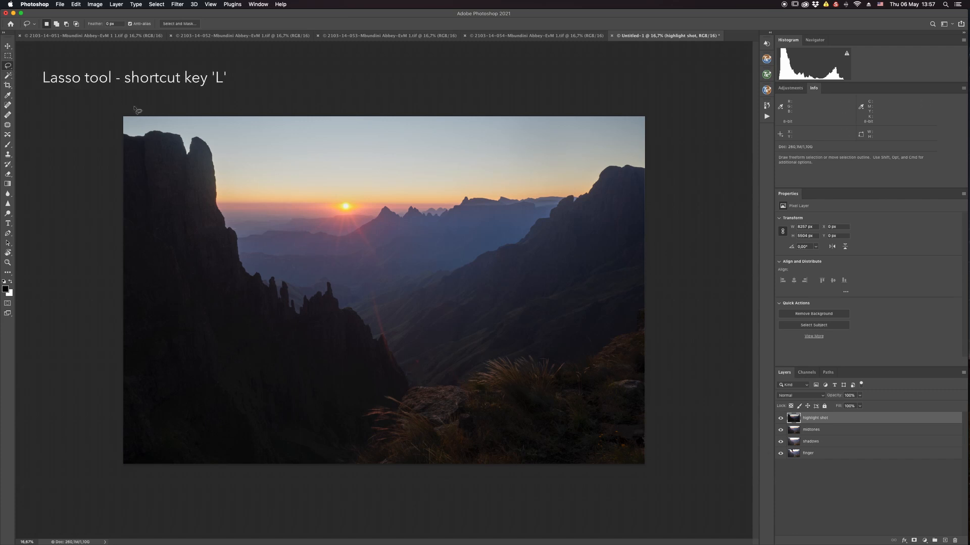
mouse_move(123, 150)
mouse_down()
mouse_move(181, 169)
mouse_move(229, 274)
mouse_move(272, 327)
mouse_move(339, 328)
mouse_move(401, 388)
mouse_move(417, 374)
mouse_move(420, 333)
mouse_move(541, 271)
mouse_move(554, 244)
mouse_move(594, 211)
mouse_move(648, 192)
mouse_move(680, 158)
mouse_move(96, 76)
mouse_up()
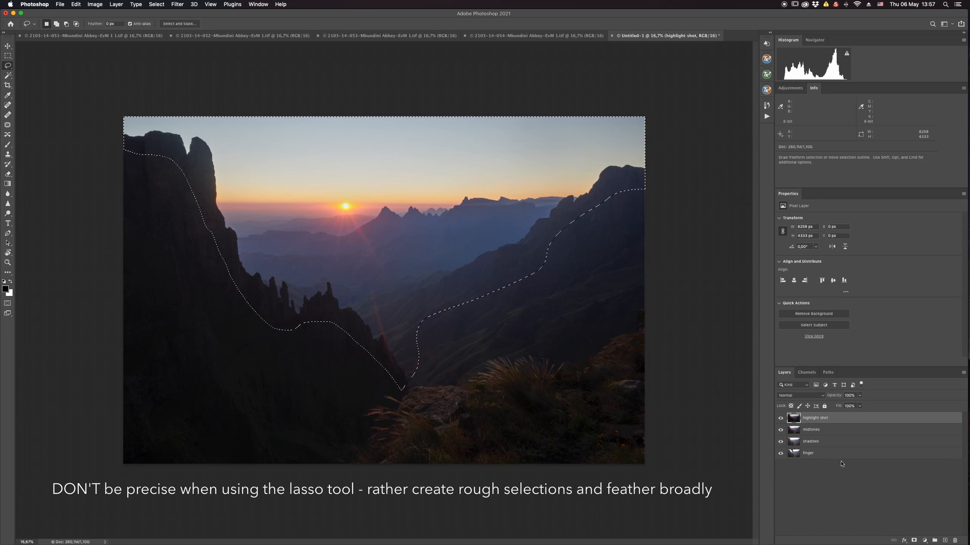
click(914, 541)
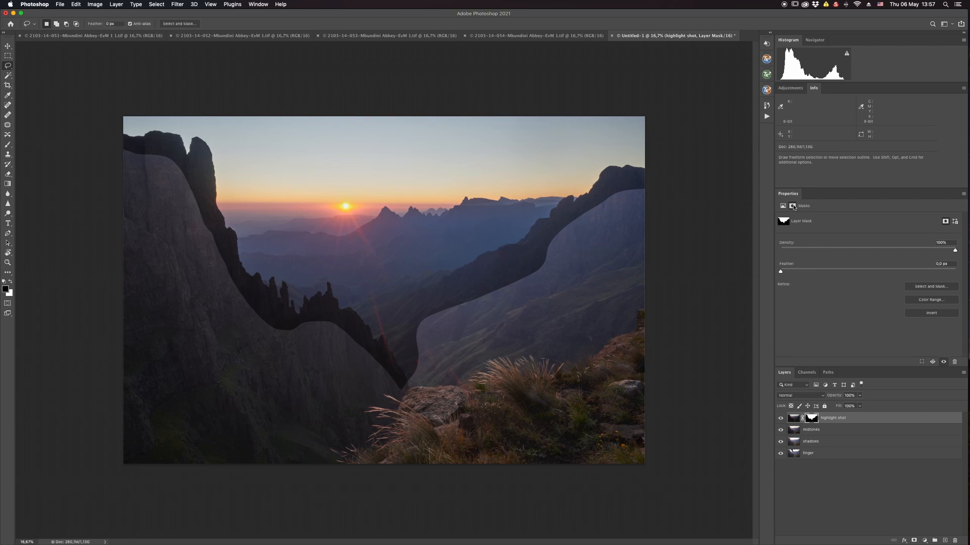
- Feather the highlight shot layer mask by 635.2 px and compare the blend with the layer hidden and shown
drag(780, 274, 865, 272)
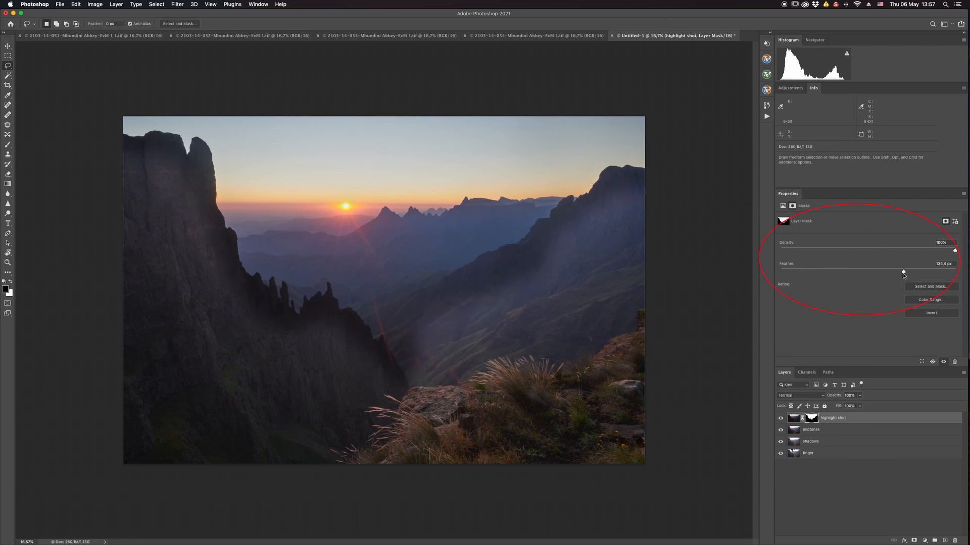
drag(915, 274, 941, 273)
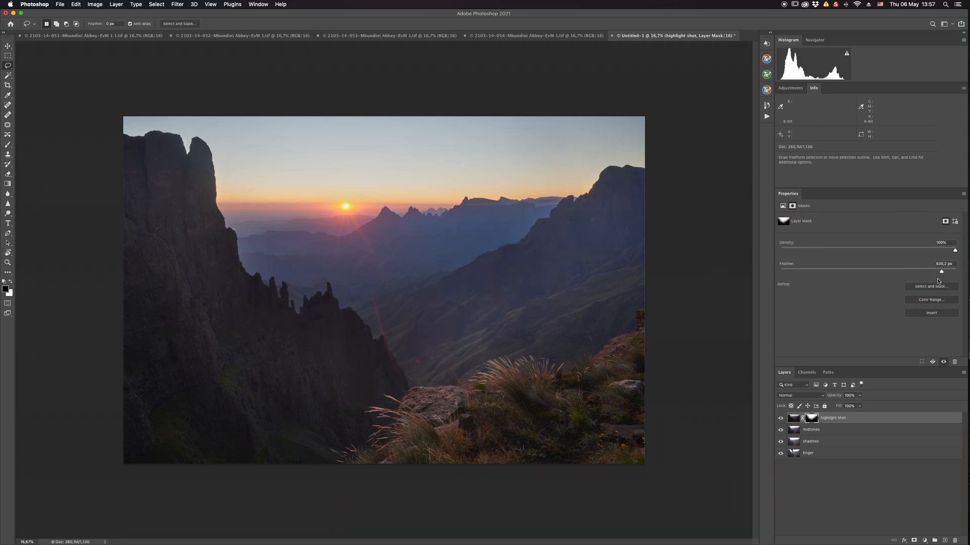
click(780, 419)
click(780, 419)
click(780, 419)
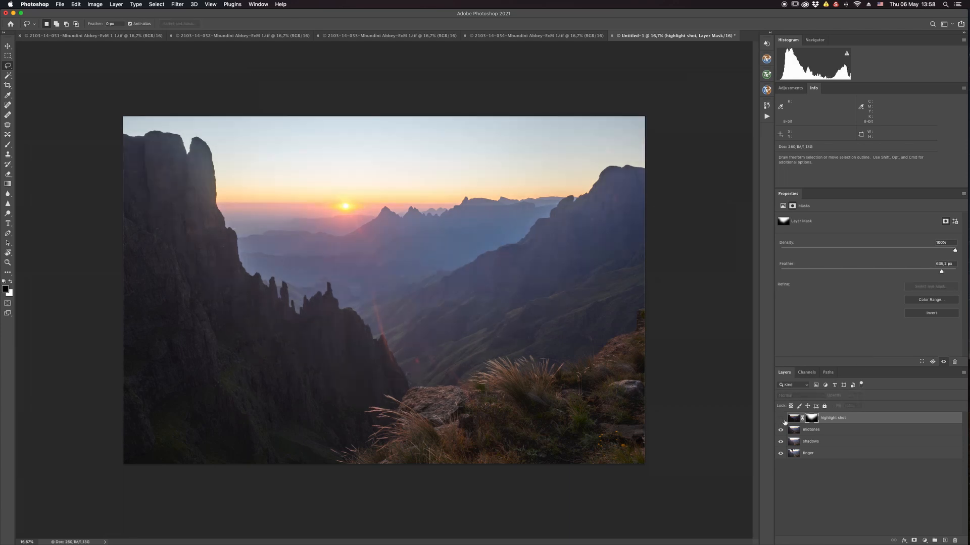
click(780, 419)
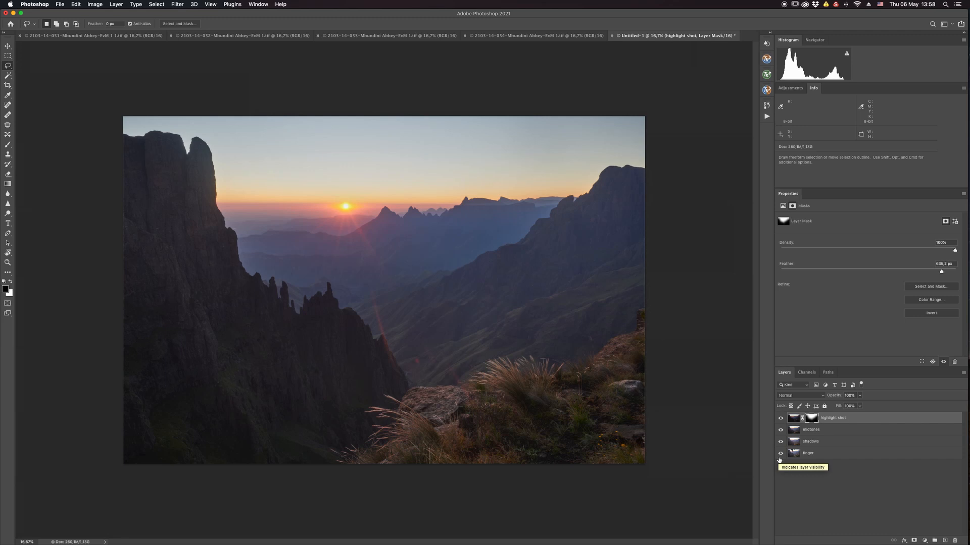
- Delete the layer mask from the highlight shot layer
right_click(813, 420)
click(829, 434)
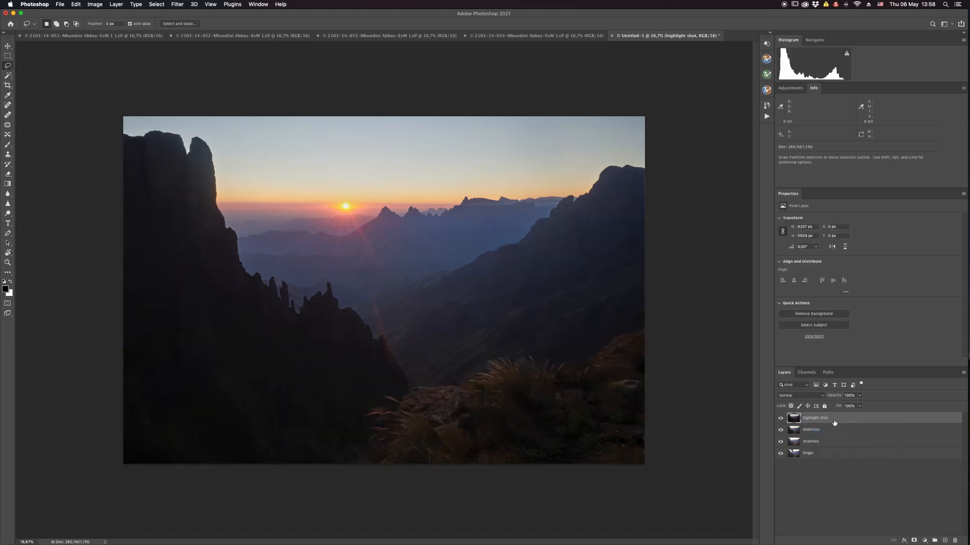
- Generate a Lights-2 mask from the highlight shot layer with TK7 RapidMask, raise its black level to 31 and lower its white level
click(767, 75)
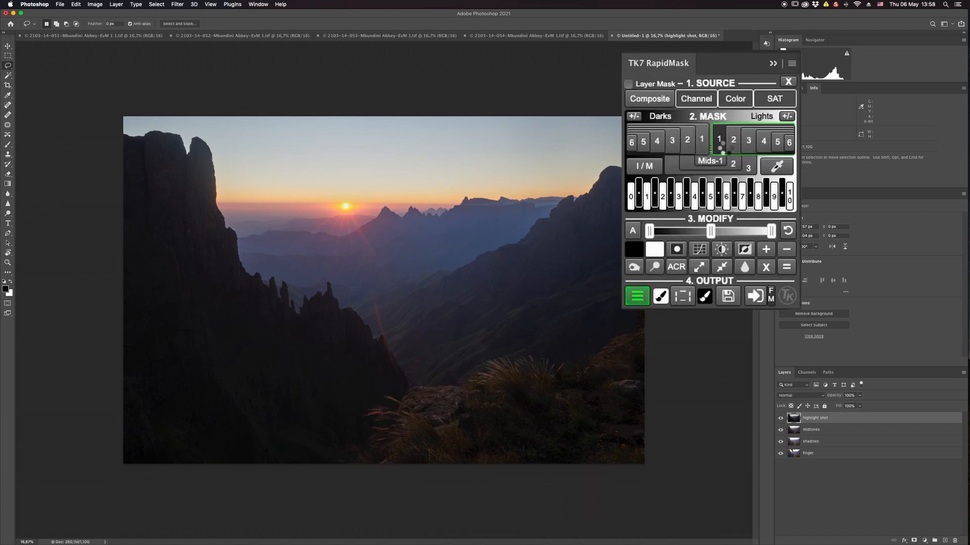
click(721, 141)
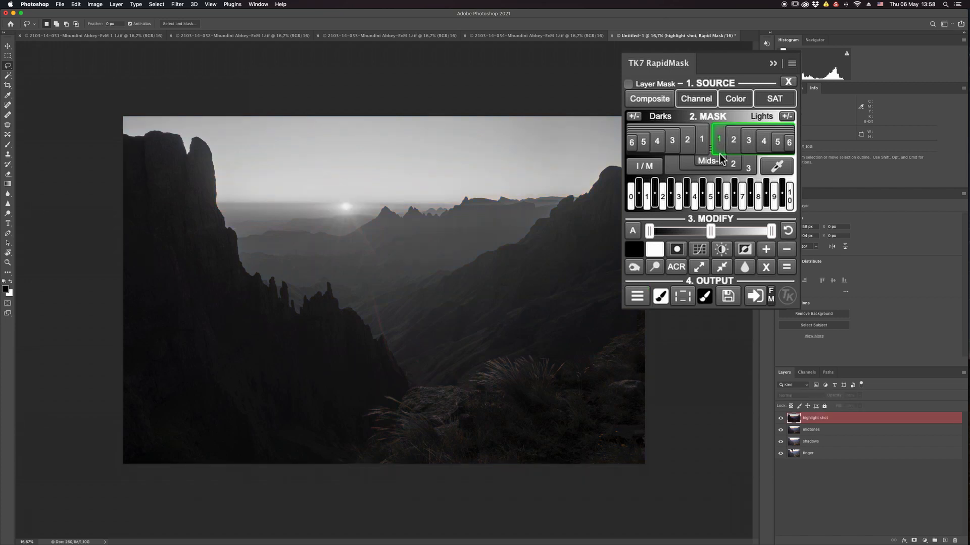
mouse_move(730, 103)
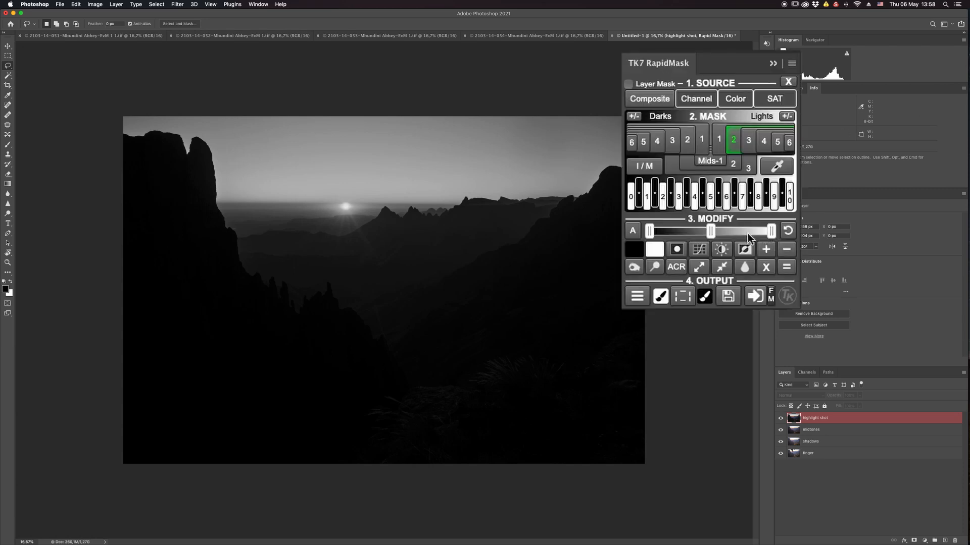
drag(659, 230, 665, 235)
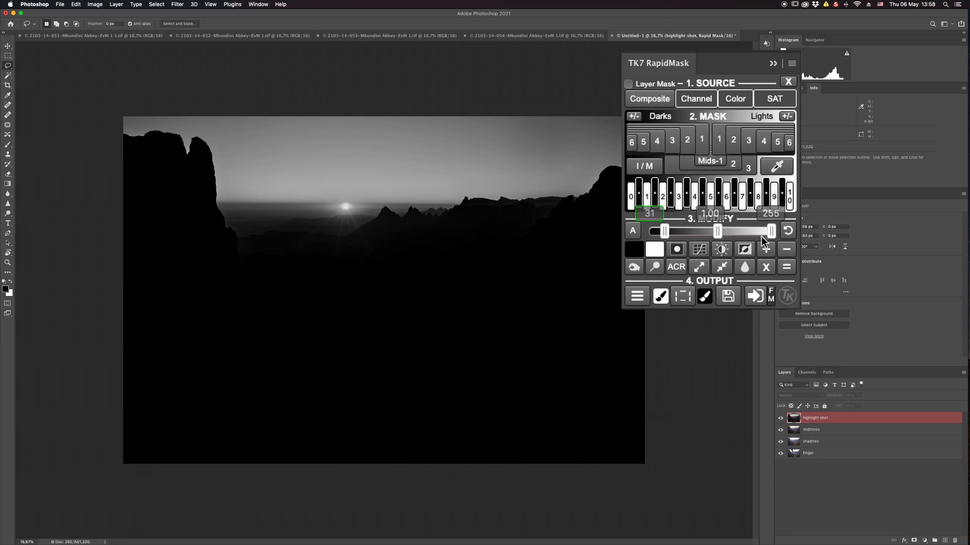
drag(771, 231, 754, 231)
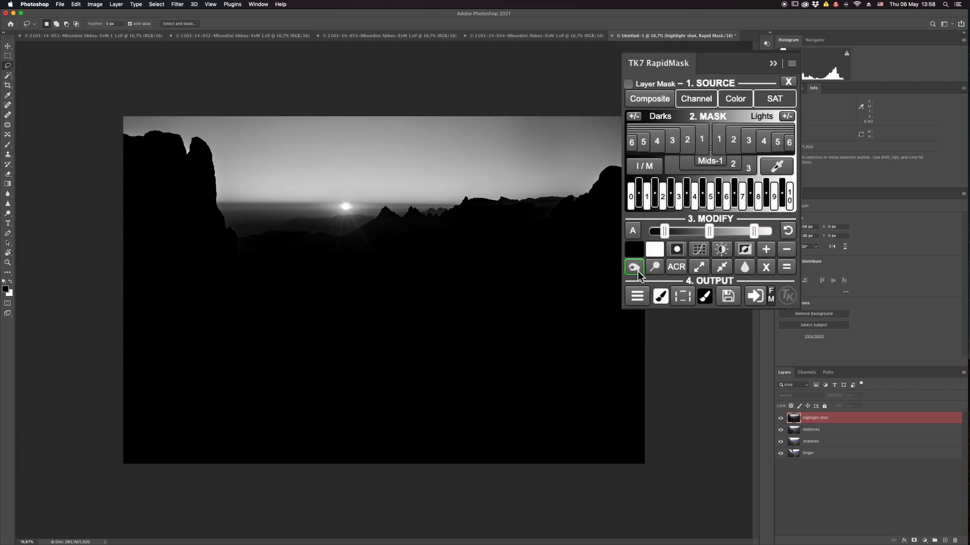
- Dodge the sky in the rapid mask with the Highlights range until it is white down to the horizon
click(652, 267)
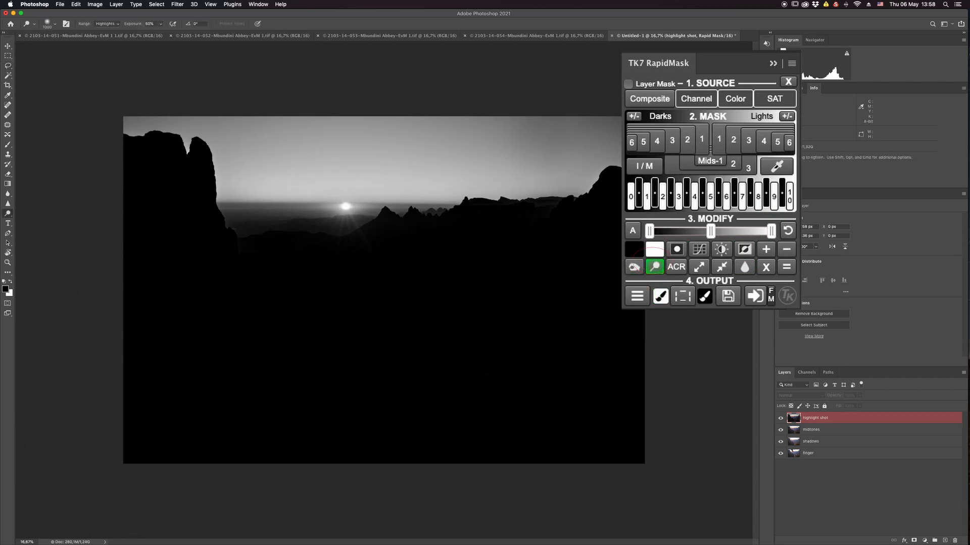
mouse_move(485, 146)
mouse_down()
mouse_move(544, 119)
mouse_move(566, 135)
mouse_move(561, 167)
mouse_move(612, 162)
mouse_move(544, 151)
mouse_move(576, 109)
mouse_move(390, 131)
mouse_move(231, 132)
mouse_move(218, 170)
mouse_move(244, 167)
mouse_move(240, 192)
mouse_move(249, 201)
mouse_move(286, 178)
mouse_move(340, 177)
mouse_move(355, 186)
mouse_move(389, 166)
mouse_move(317, 188)
mouse_up()
mouse_move(439, 182)
mouse_down()
mouse_move(506, 158)
mouse_move(563, 173)
mouse_move(548, 179)
mouse_move(585, 181)
mouse_move(635, 151)
mouse_move(646, 166)
mouse_move(642, 137)
mouse_move(620, 115)
mouse_move(549, 120)
mouse_move(643, 119)
mouse_move(372, 117)
mouse_move(507, 123)
mouse_move(383, 107)
mouse_move(289, 140)
mouse_move(262, 134)
mouse_move(282, 107)
mouse_move(113, 112)
mouse_move(261, 140)
mouse_move(287, 169)
mouse_move(270, 142)
mouse_move(228, 186)
mouse_up()
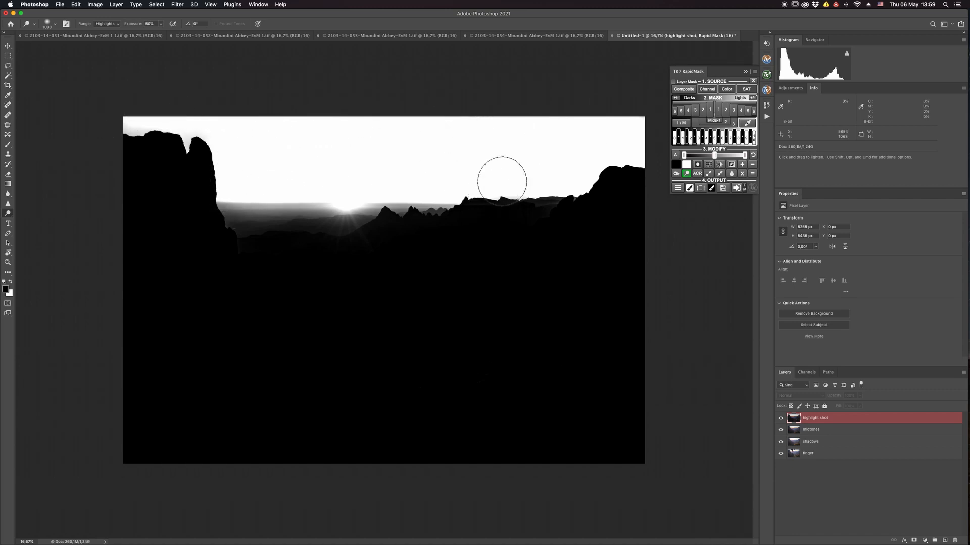
- Burn the land below the horizon black in the rapid mask with the Shadows range and apply it as the highlight shot's layer mask
click(675, 173)
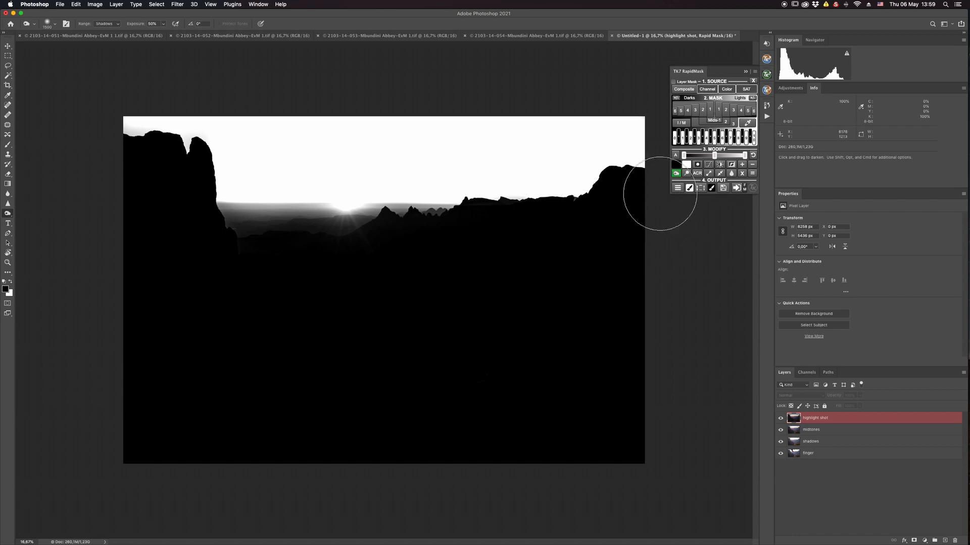
mouse_move(546, 233)
mouse_down()
mouse_move(492, 251)
mouse_move(408, 230)
mouse_move(296, 257)
mouse_move(260, 239)
mouse_move(174, 244)
mouse_move(114, 231)
mouse_up()
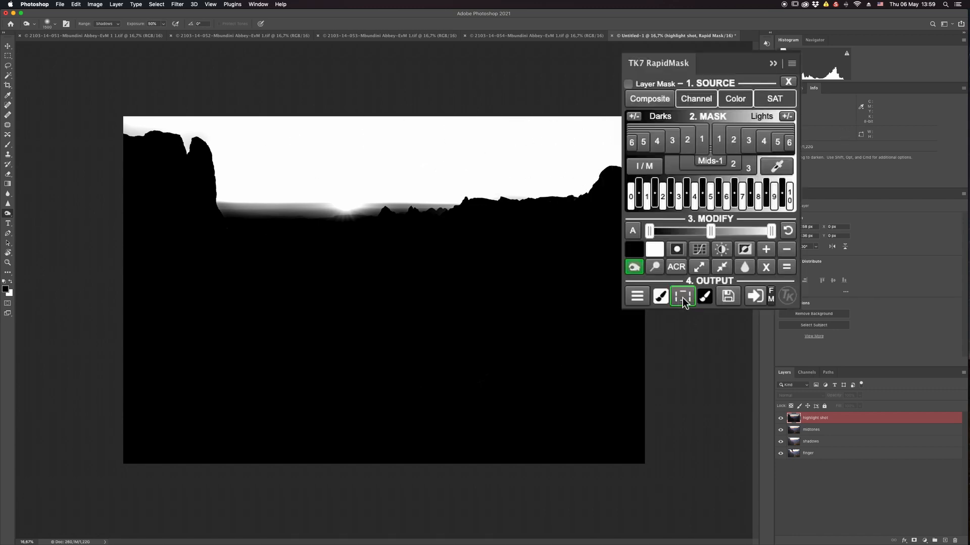
click(701, 189)
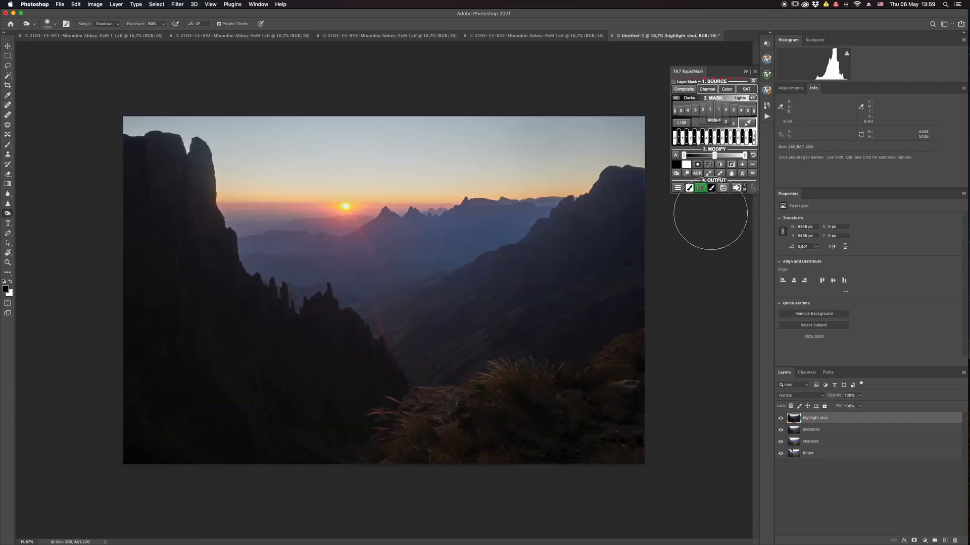
click(915, 540)
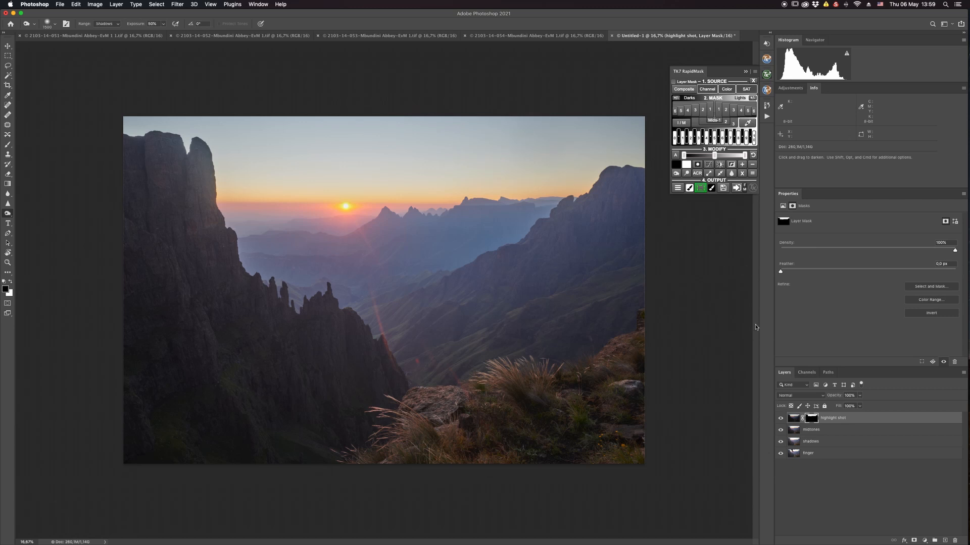
- Examine the mask's blend up close along the tall cliff, the horizon around the sun and the distant ridges
scroll(265, 303, up, 4)
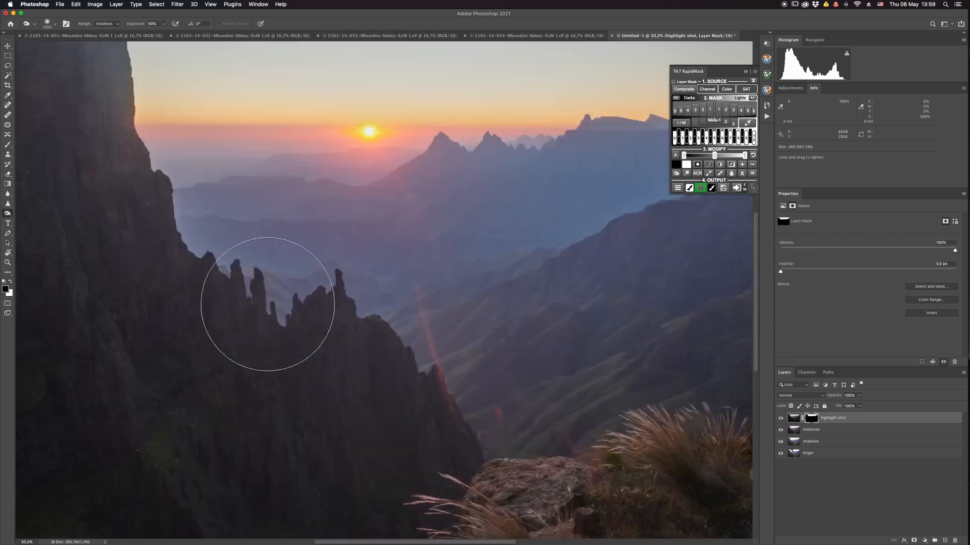
drag(192, 151, 337, 321)
drag(99, 79, 210, 144)
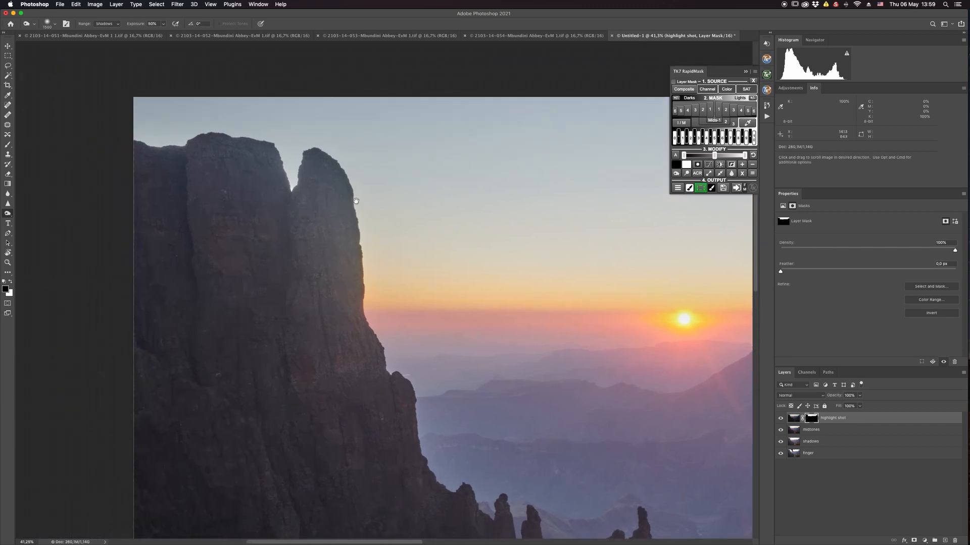
drag(560, 353, 238, 301)
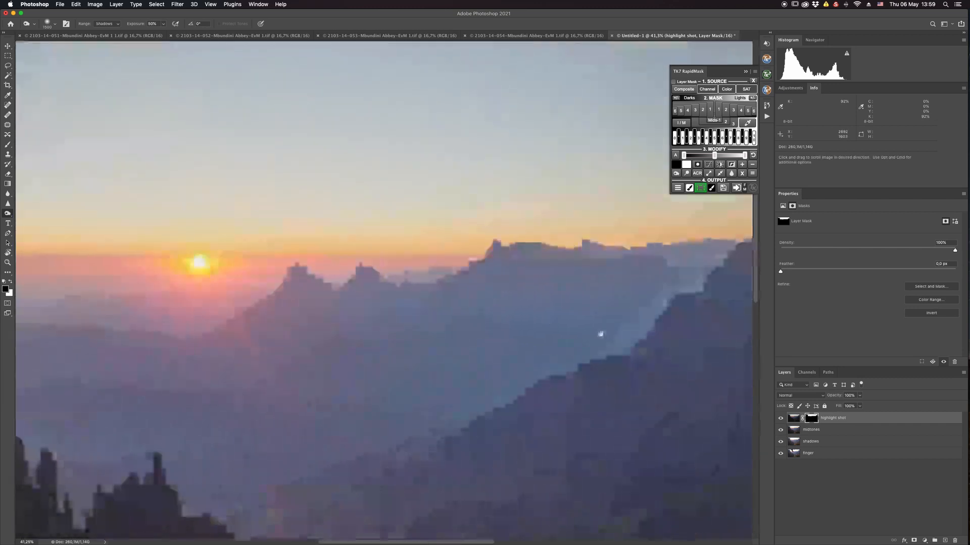
key(space)
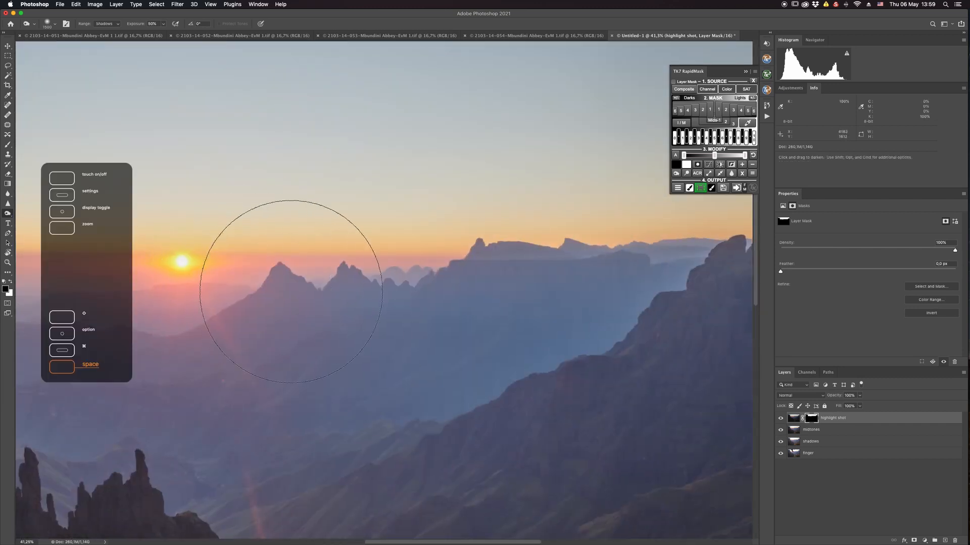
drag(541, 372, 510, 370)
drag(364, 340, 548, 306)
key(space)
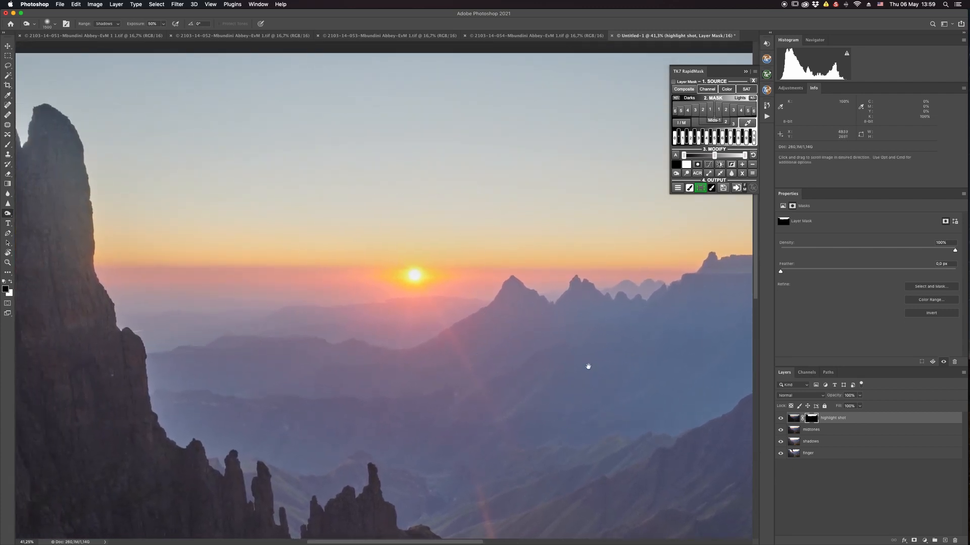
drag(589, 365, 361, 365)
key(super+minus)
key(super+minus)
key(super+minus)
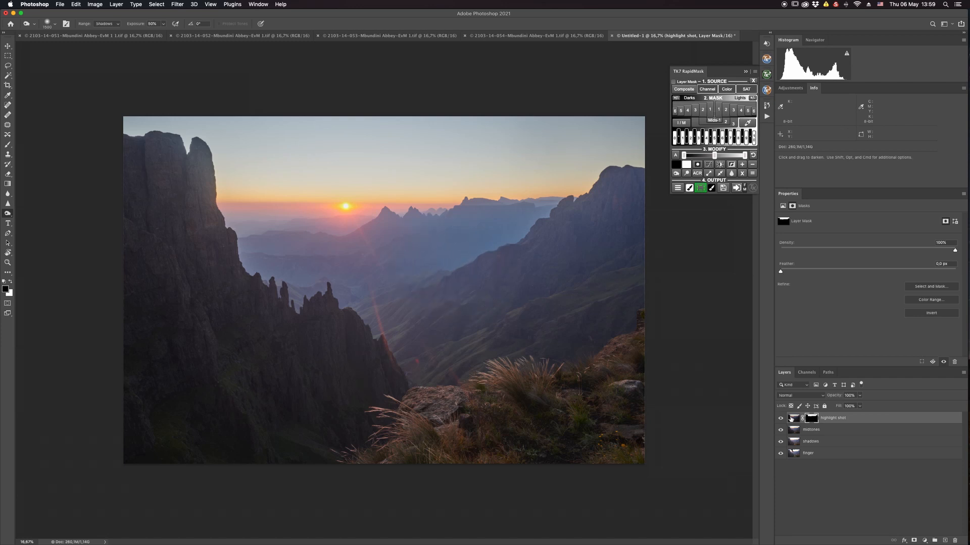
- Compare the sky blend with the highlight shot layer hidden and shown
click(781, 420)
click(781, 419)
click(781, 419)
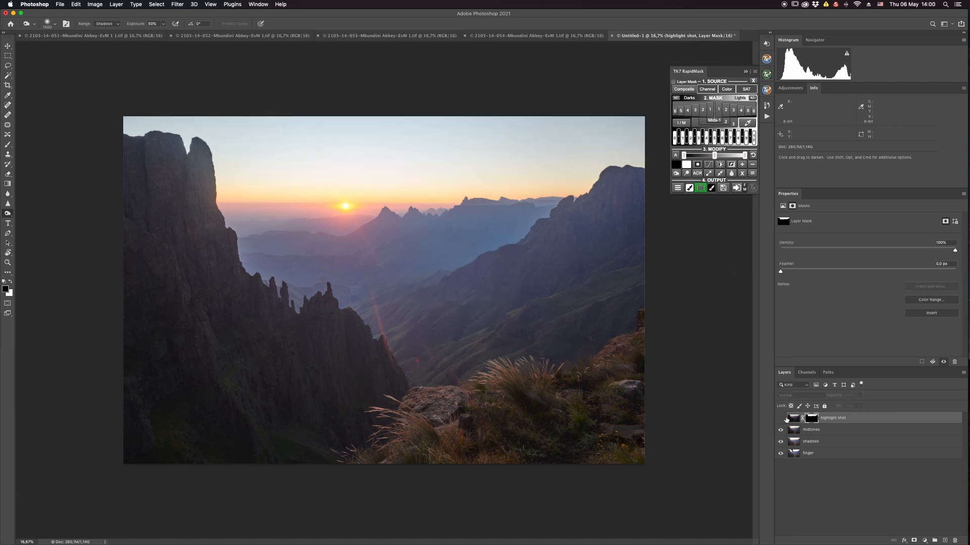
click(781, 420)
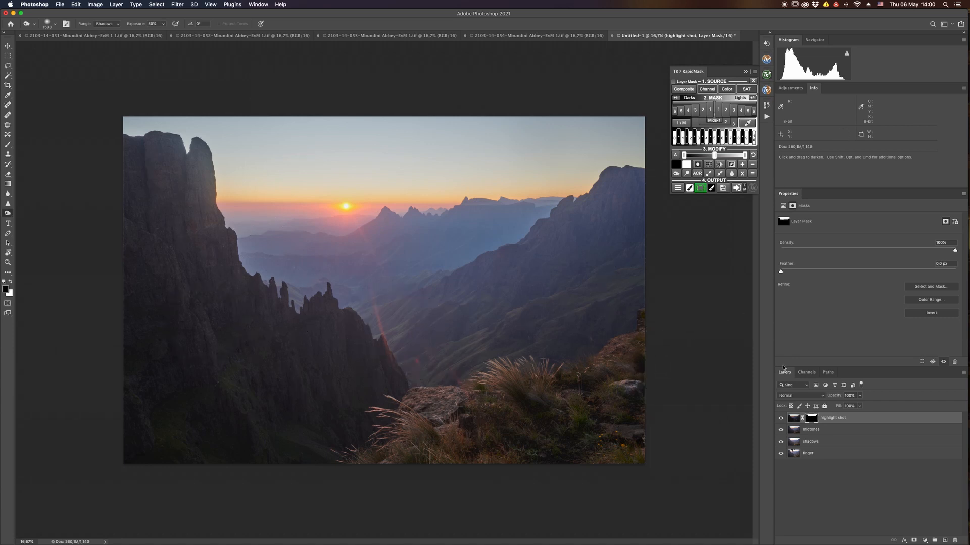
- Select the midtones layer and compare the image with that layer hidden and shown
click(813, 429)
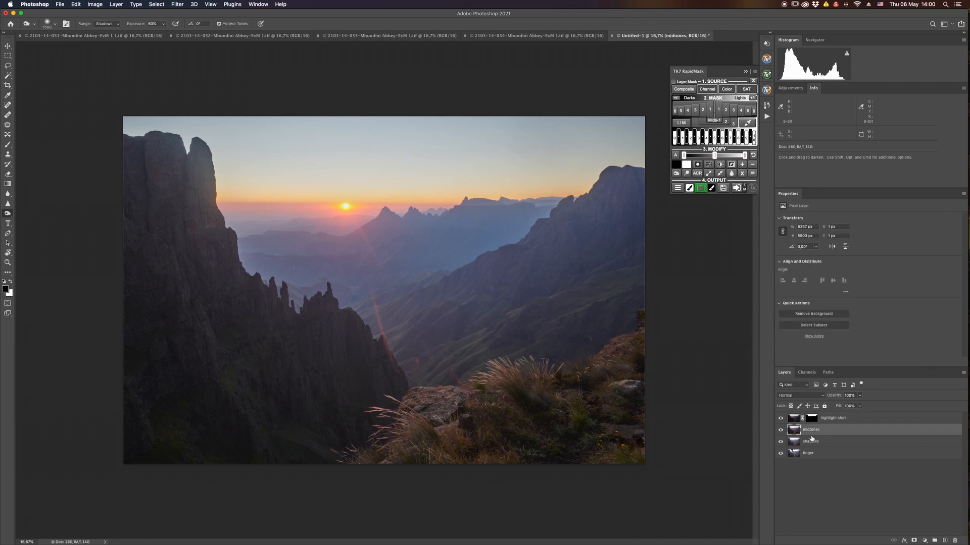
click(781, 429)
click(781, 430)
click(648, 335)
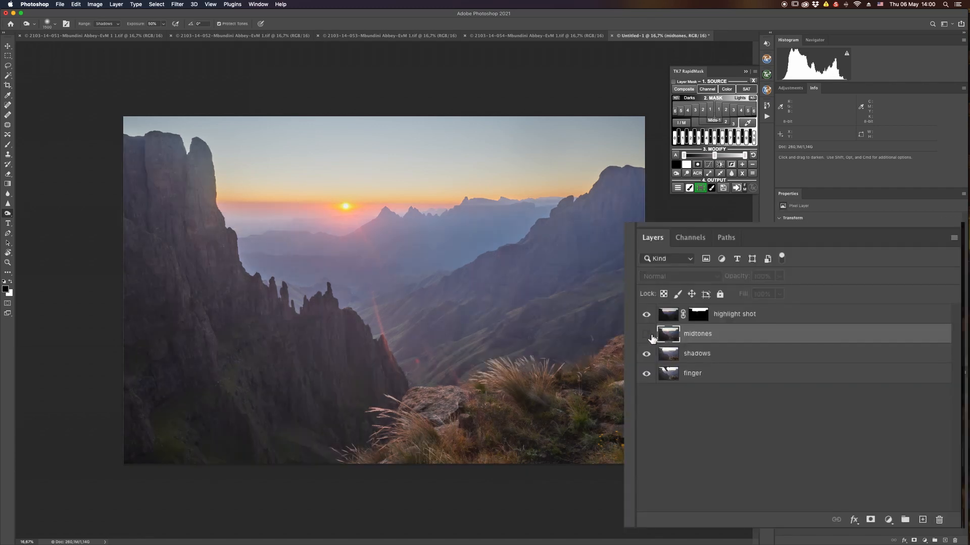
click(648, 336)
click(650, 337)
click(649, 337)
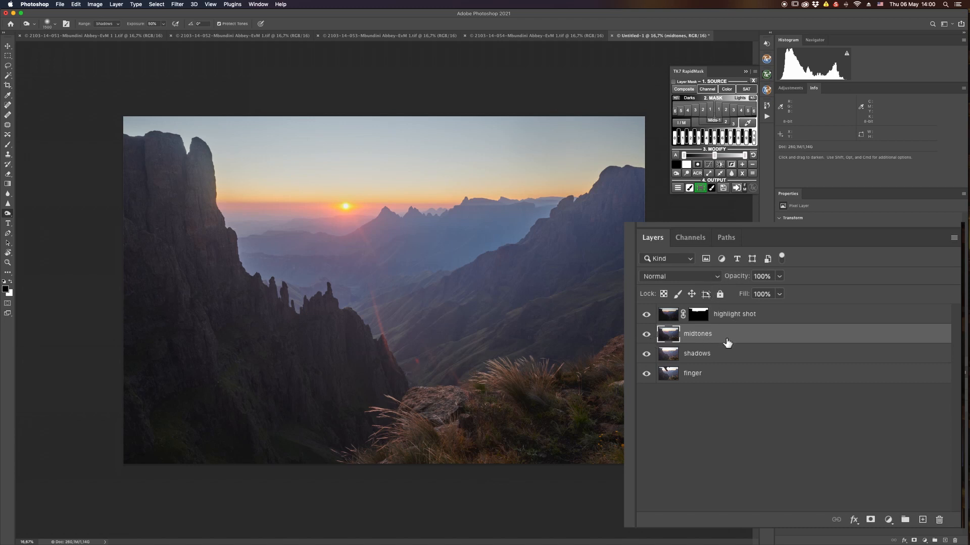
- Add a layer mask to the midtones layer and invert it to black
click(871, 521)
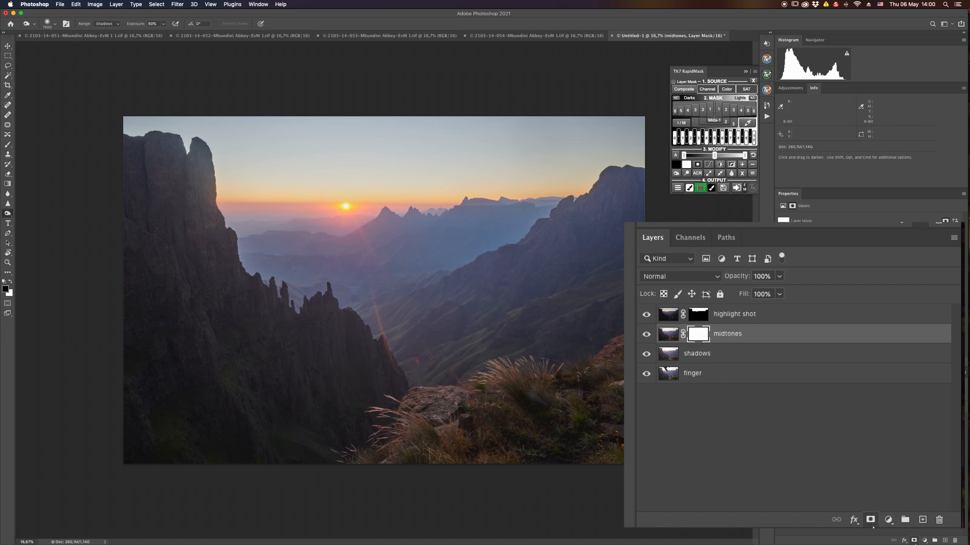
key(super+i)
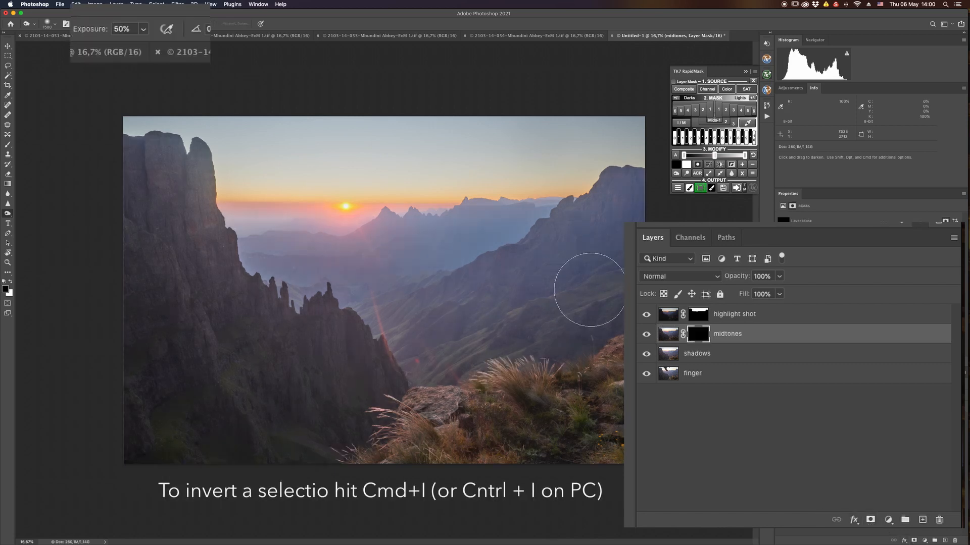
- Paint white on the midtones mask over the central valley, distant ridges and far slopes, and feather the mask by 160.8 px
key(b)
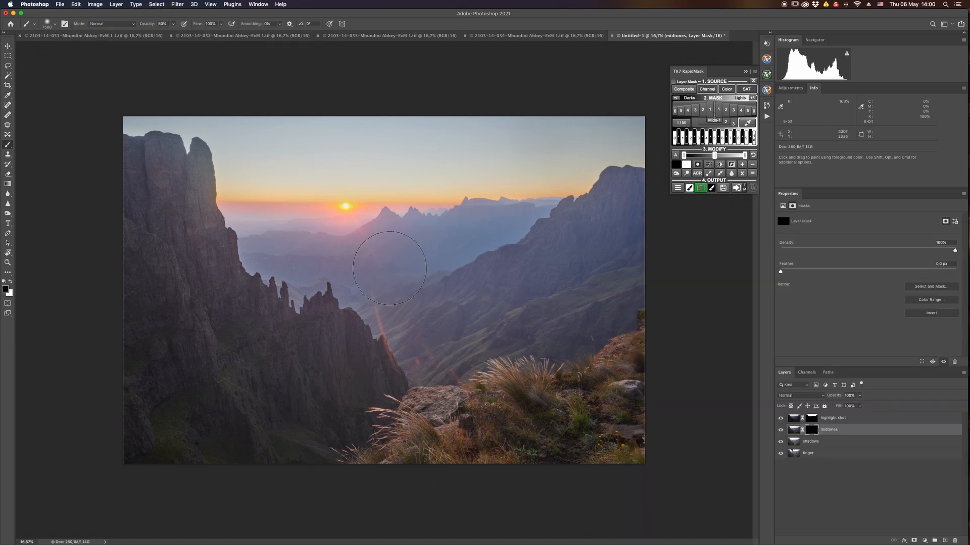
key(x)
mouse_move(385, 271)
mouse_down()
mouse_move(281, 223)
mouse_move(263, 233)
mouse_move(280, 256)
mouse_up()
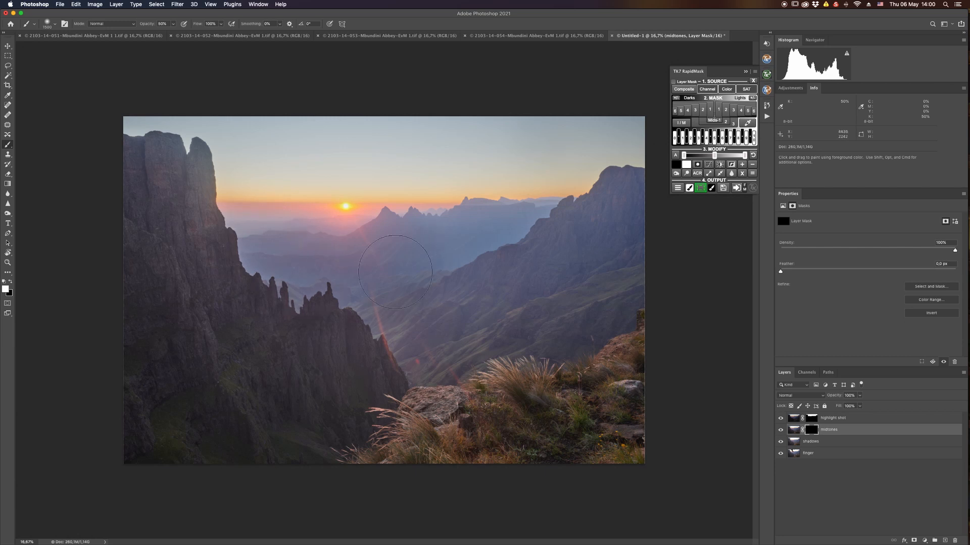
mouse_move(395, 272)
mouse_down()
mouse_move(526, 184)
mouse_move(515, 213)
mouse_up()
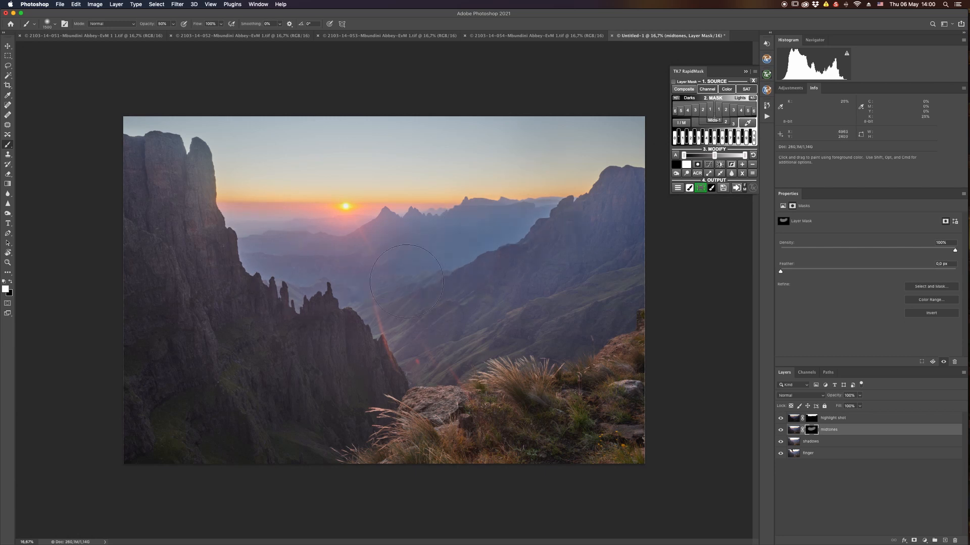
mouse_move(386, 353)
mouse_down()
mouse_move(419, 356)
mouse_move(585, 300)
mouse_move(613, 275)
mouse_up()
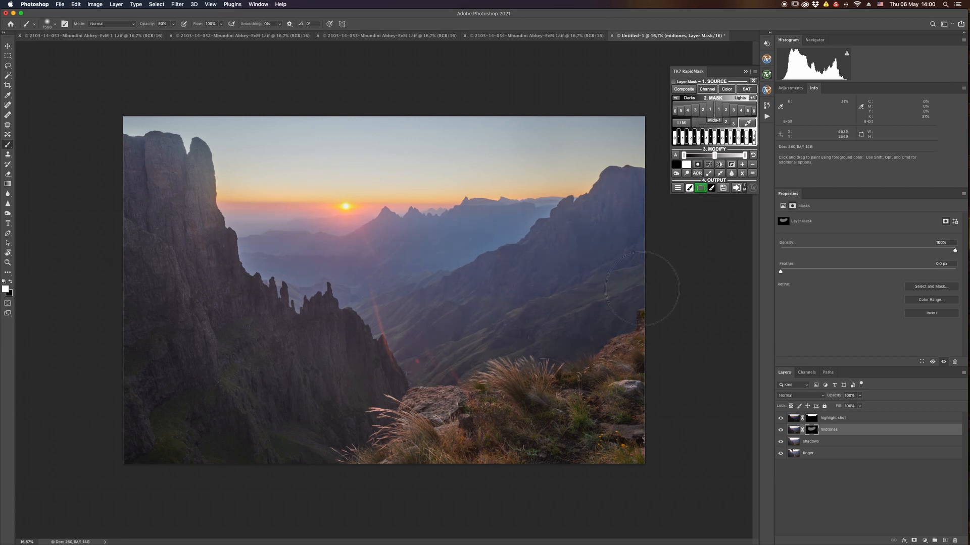
drag(368, 248, 263, 208)
drag(913, 274, 913, 273)
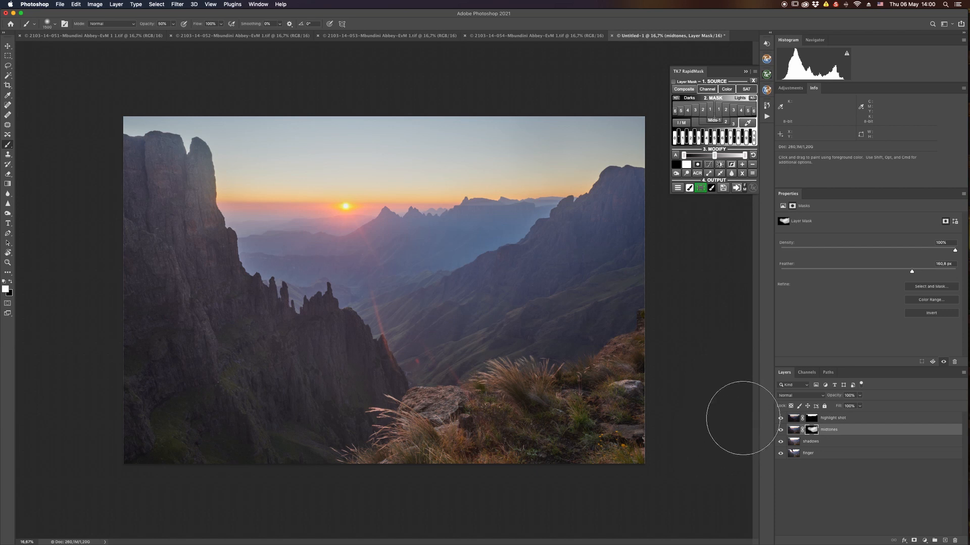
- Compare the blend with the shadows layer hidden and shown
click(782, 444)
click(782, 444)
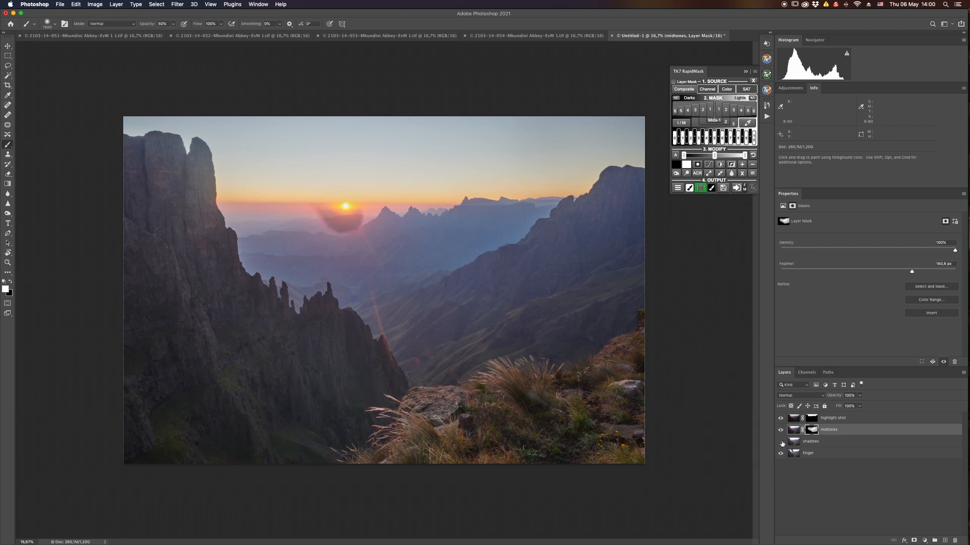
click(783, 444)
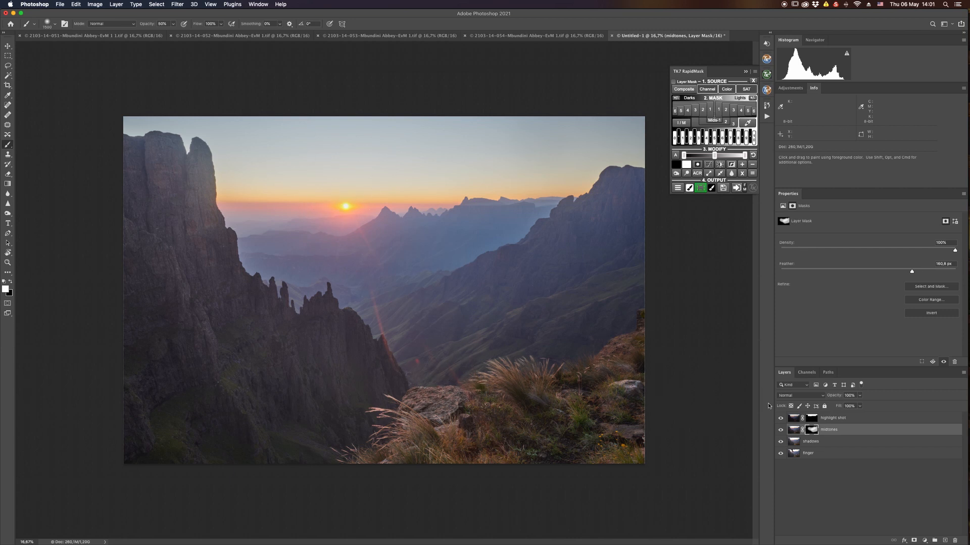
- Group the highlight shot, midtones and shadows layers and add a layer mask to the group
click(848, 442)
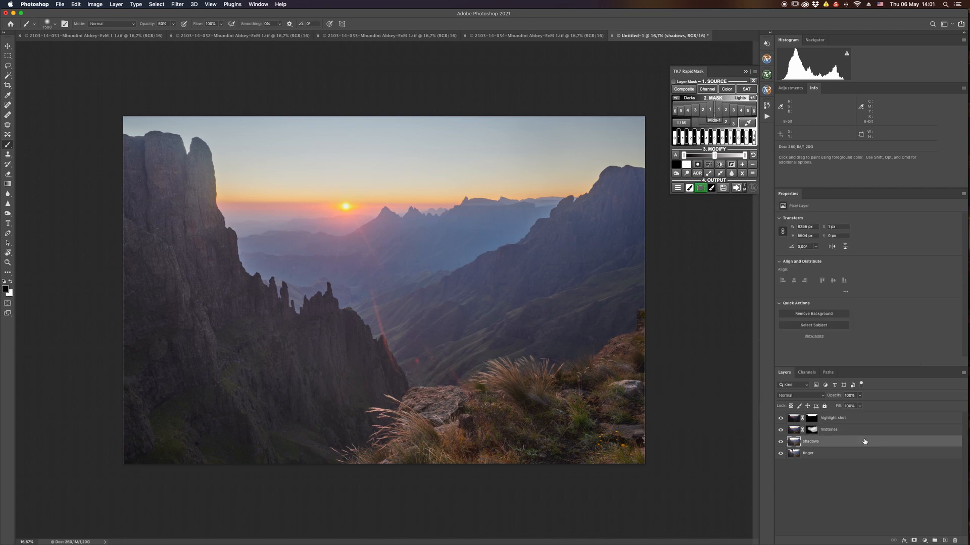
super+click(843, 420)
super+click(836, 430)
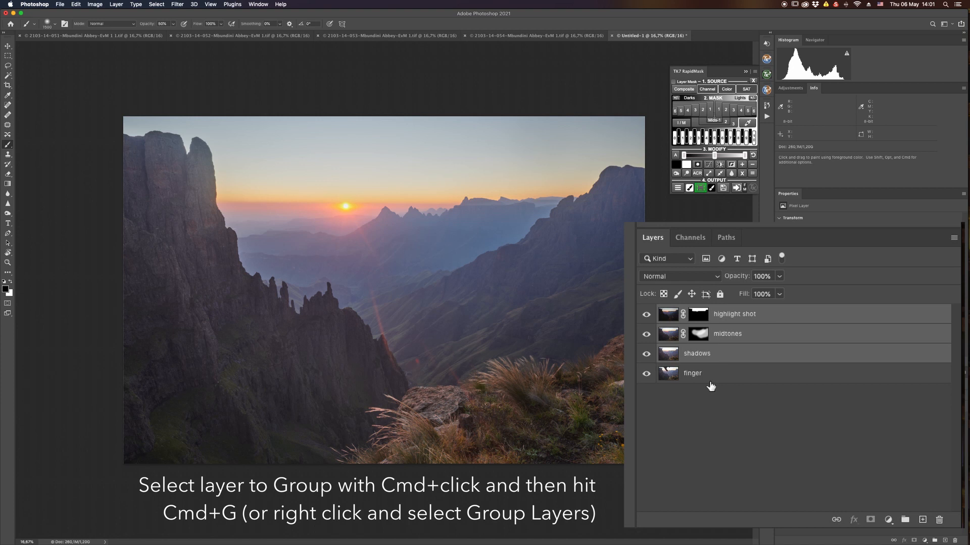
key(super+g)
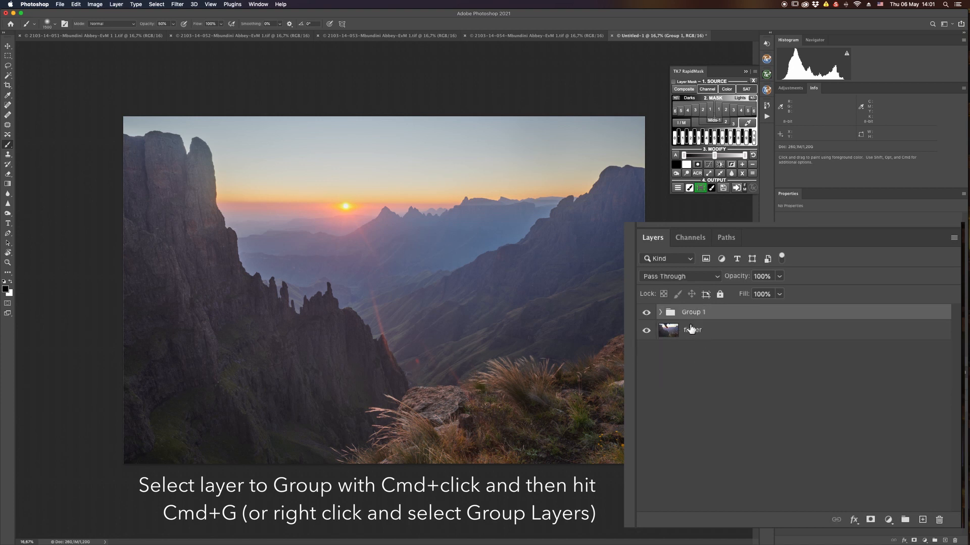
click(870, 520)
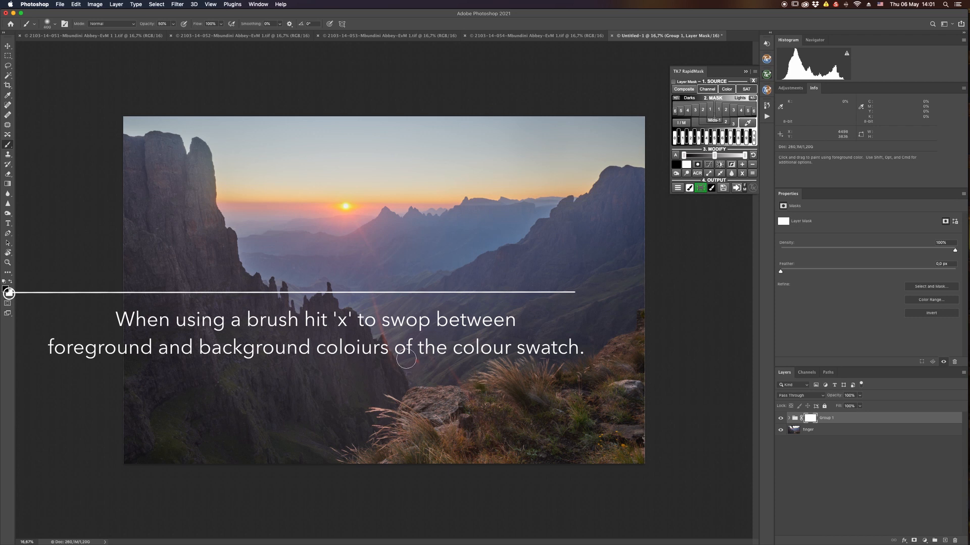
- Paint black on the group mask over the lens flare from the valley to the foreground, enlarging the brush for wider areas
mouse_move(397, 363)
mouse_down()
mouse_move(375, 322)
mouse_move(384, 347)
mouse_up()
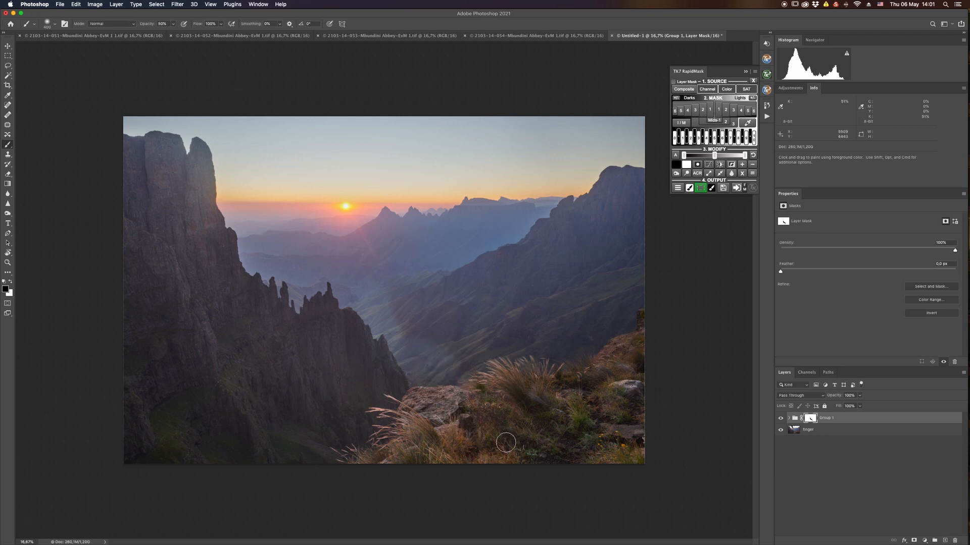
key(bracketright)
key(bracketright)
key(bracketright)
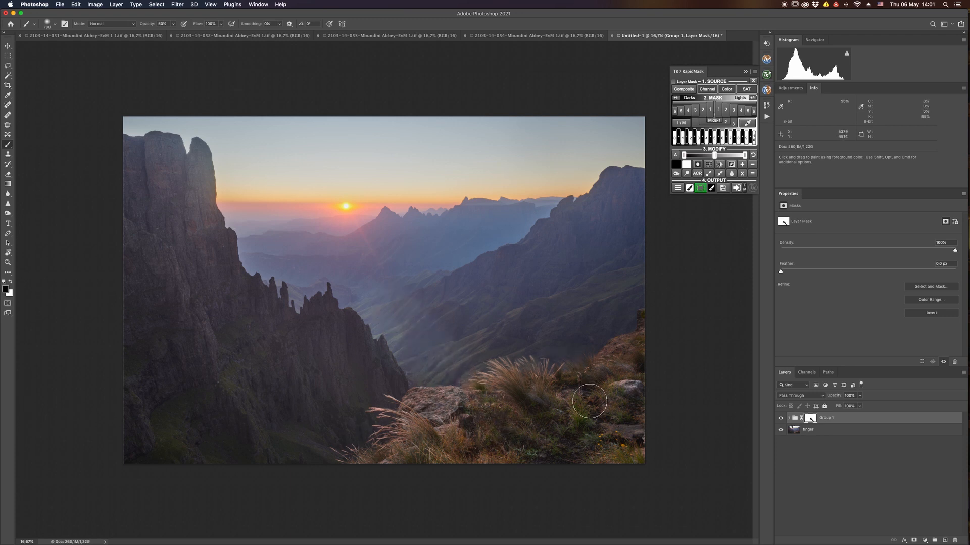
key(bracketright)
key(bracketright)
key(bracketright)
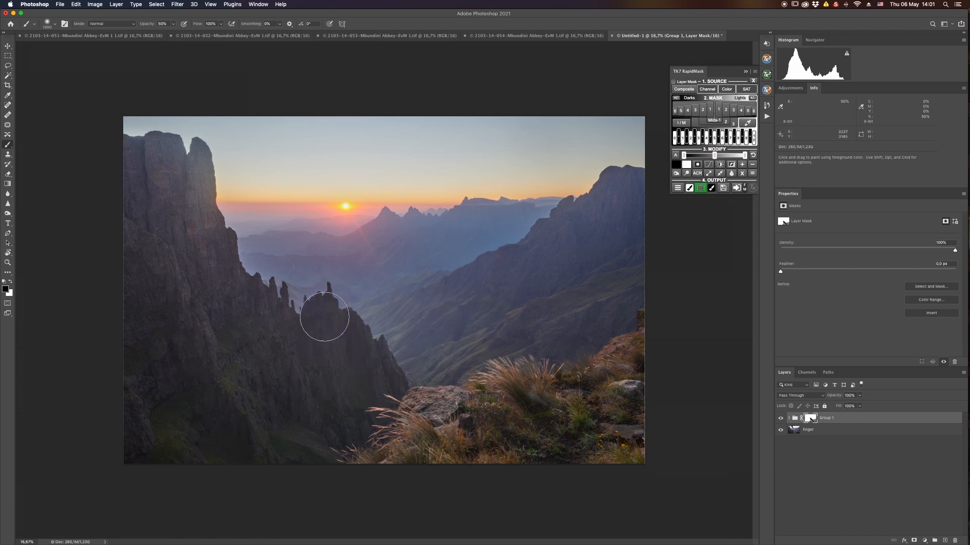
click(413, 409)
- Compare the flare area up close with the group's layer mask disabled and enabled again
scroll(396, 316, up, 3)
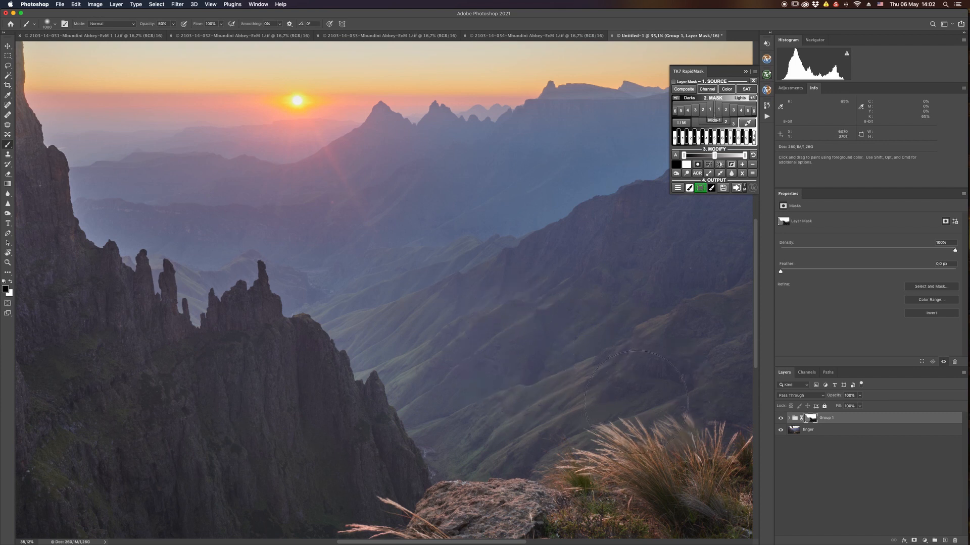
right_click(812, 419)
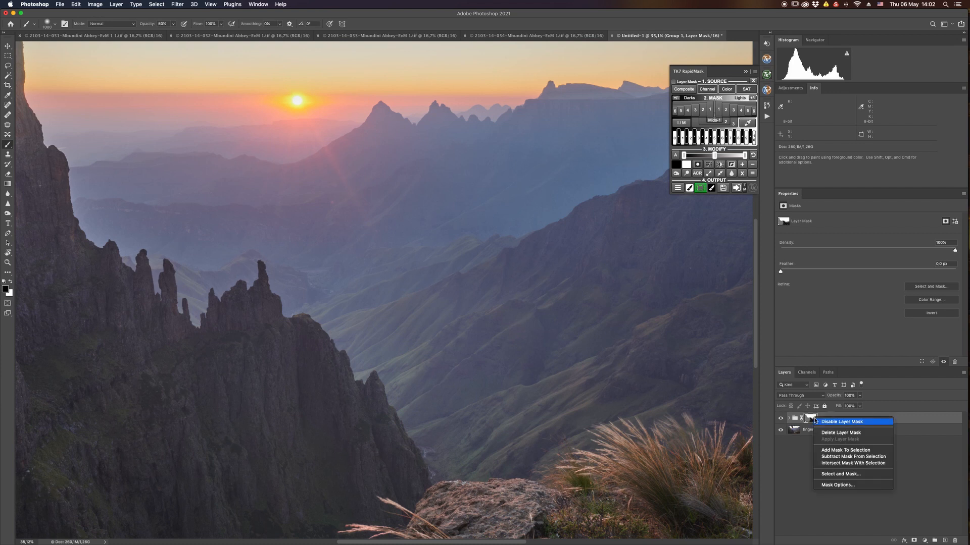
click(826, 423)
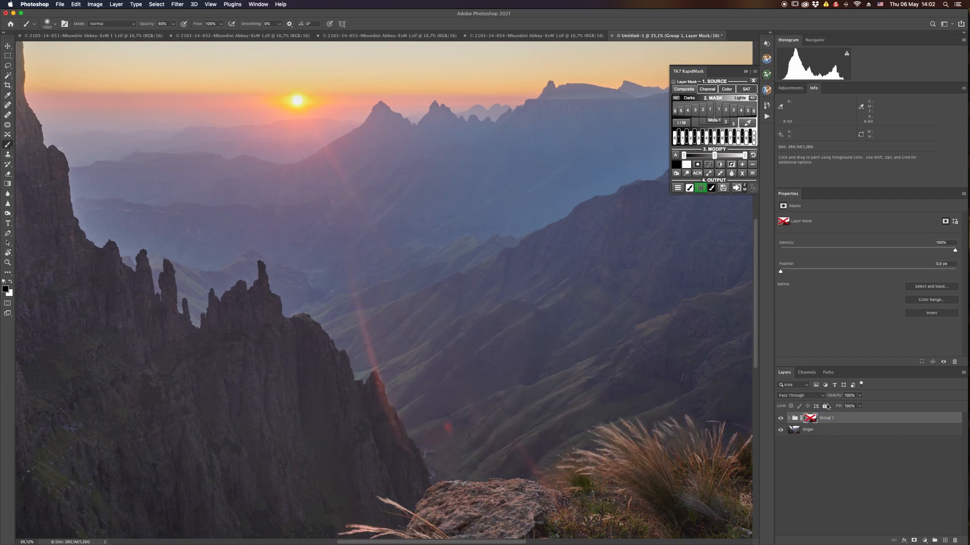
shift+click(811, 421)
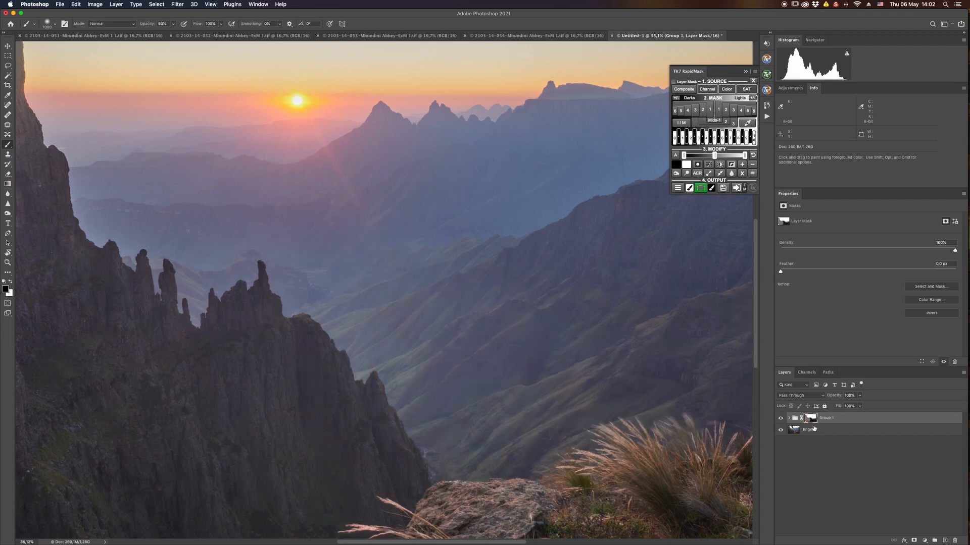
- Add a Curves adjustment layer directly above the finger layer
click(822, 431)
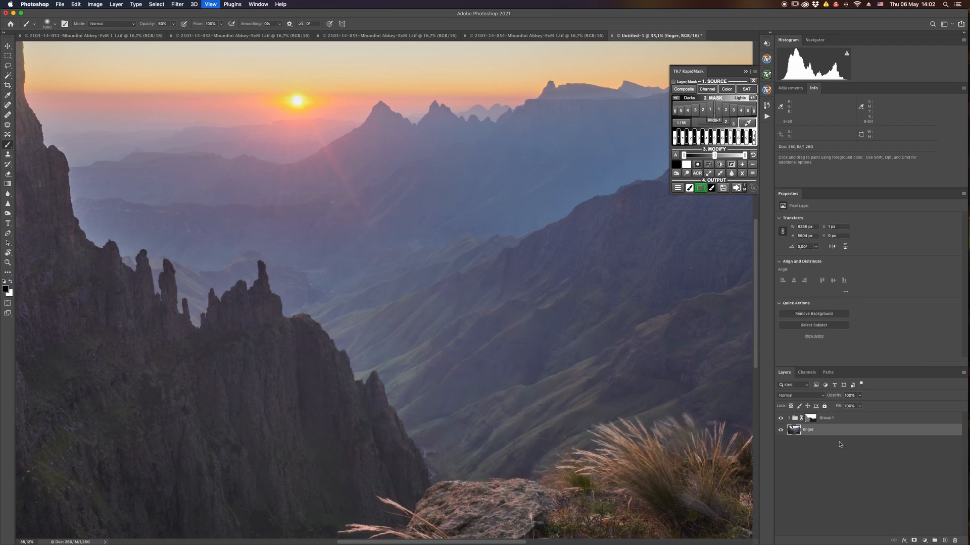
key(super+minus)
key(super+minus)
key(super+minus)
key(super+minus)
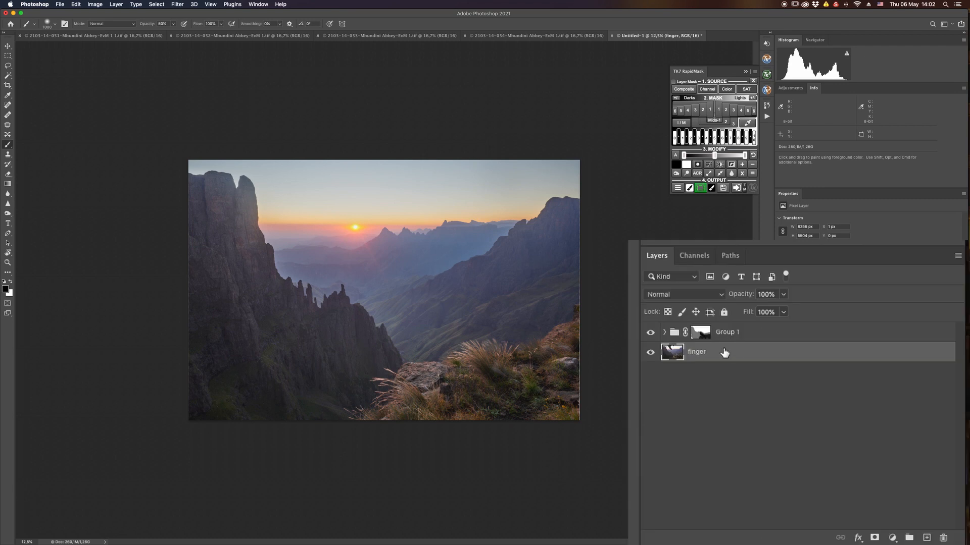
click(890, 538)
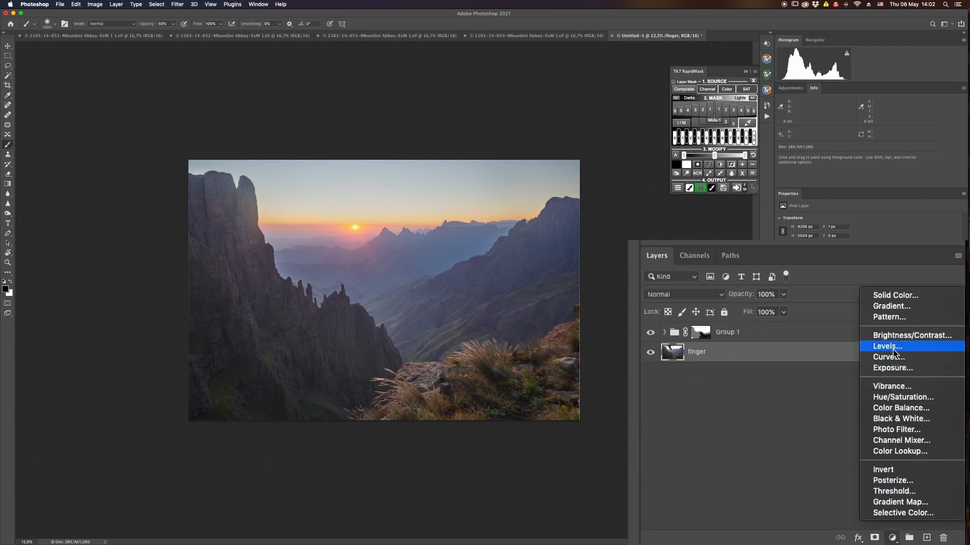
click(909, 357)
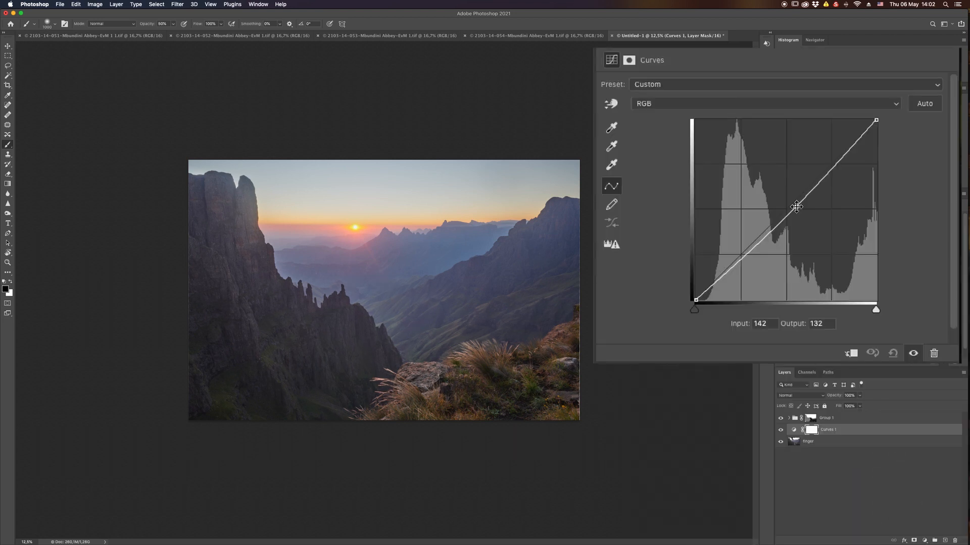
- Darken the finger layer's tones with RGB curve points at input 143, output 130 and input 63, output 55
click(797, 208)
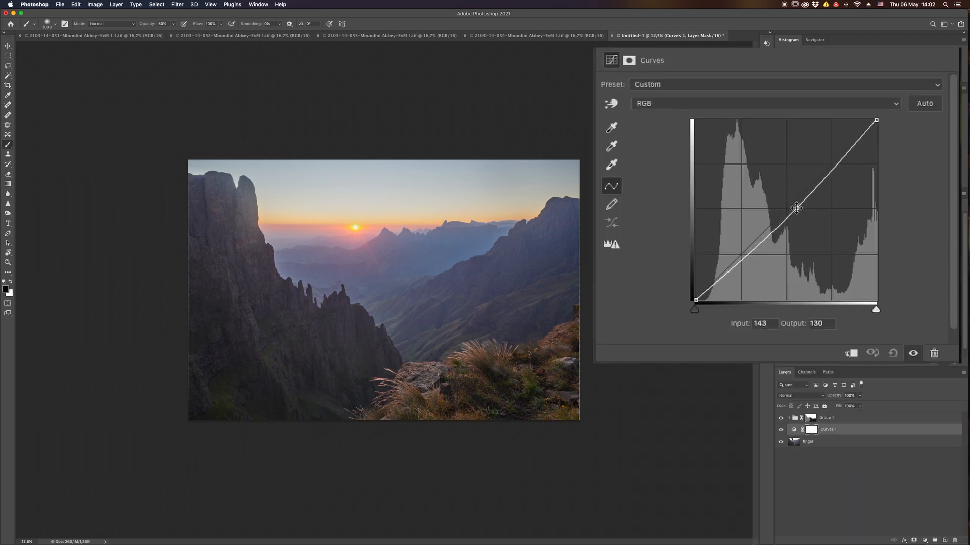
click(741, 257)
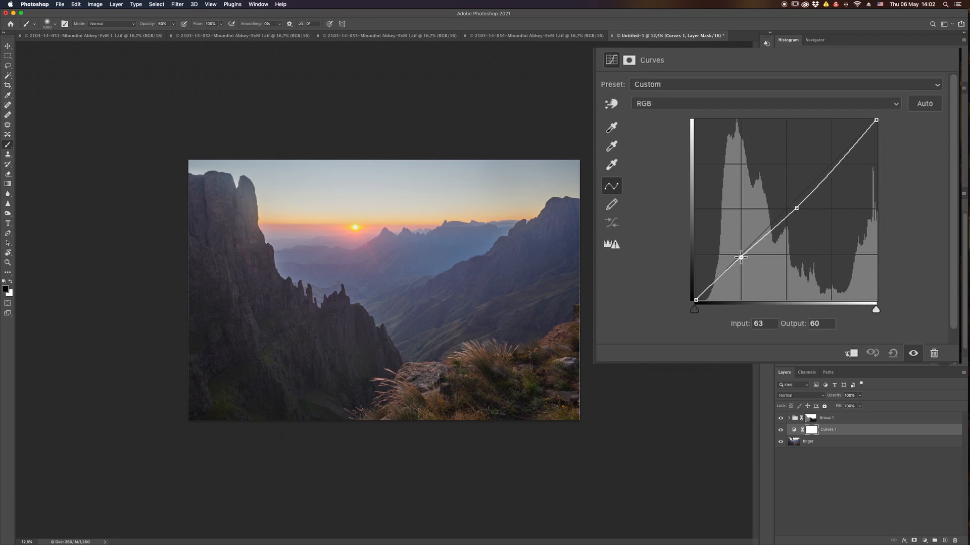
drag(742, 258, 741, 262)
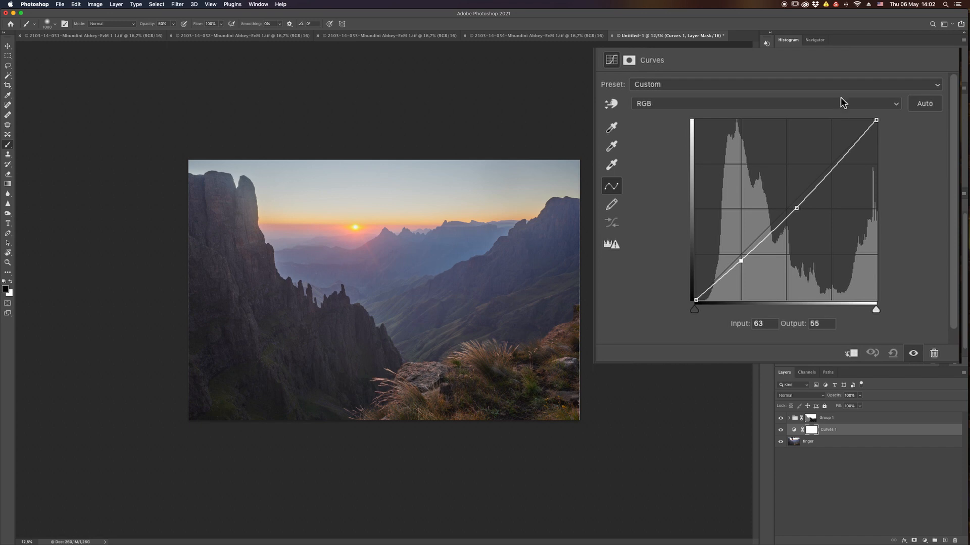
- Adjust the midtones slightly on the Red channel of the same curve
click(762, 107)
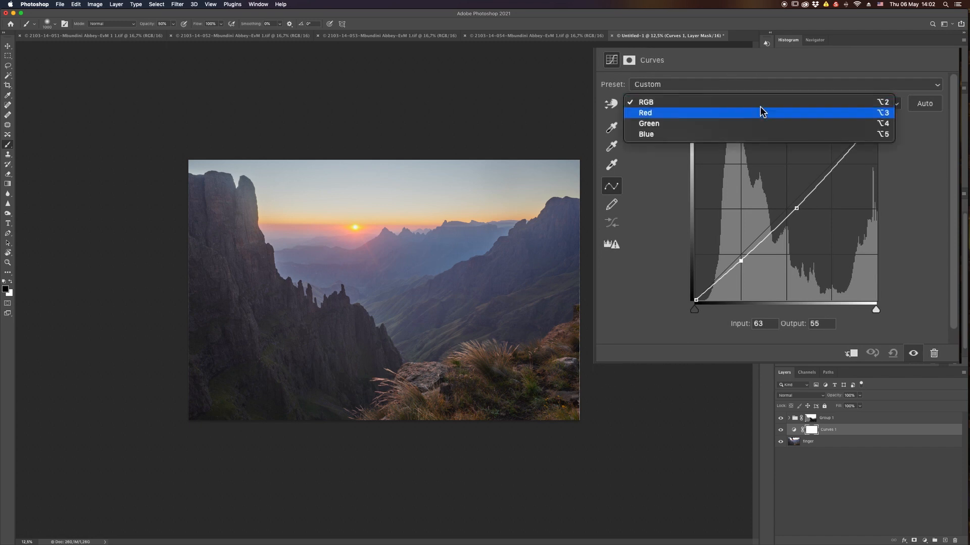
click(677, 114)
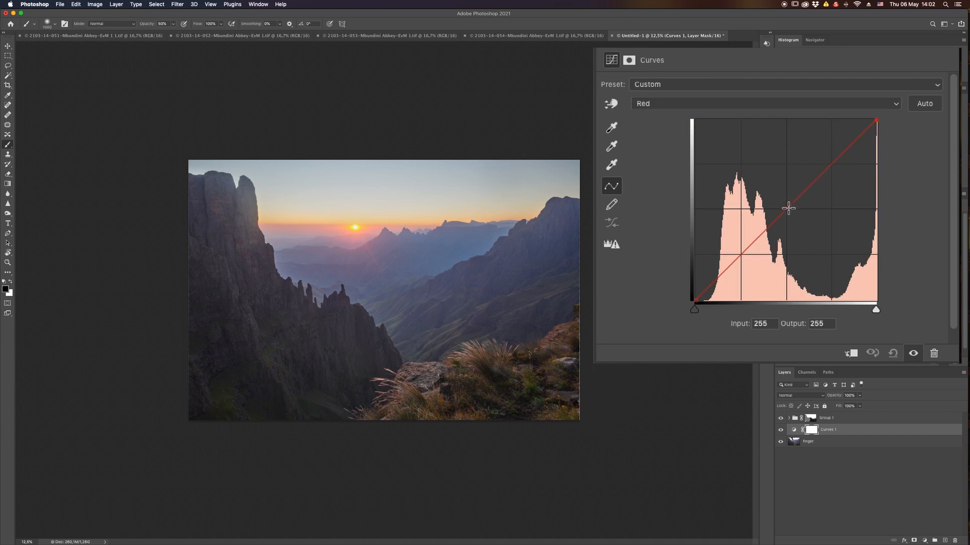
drag(794, 207, 790, 207)
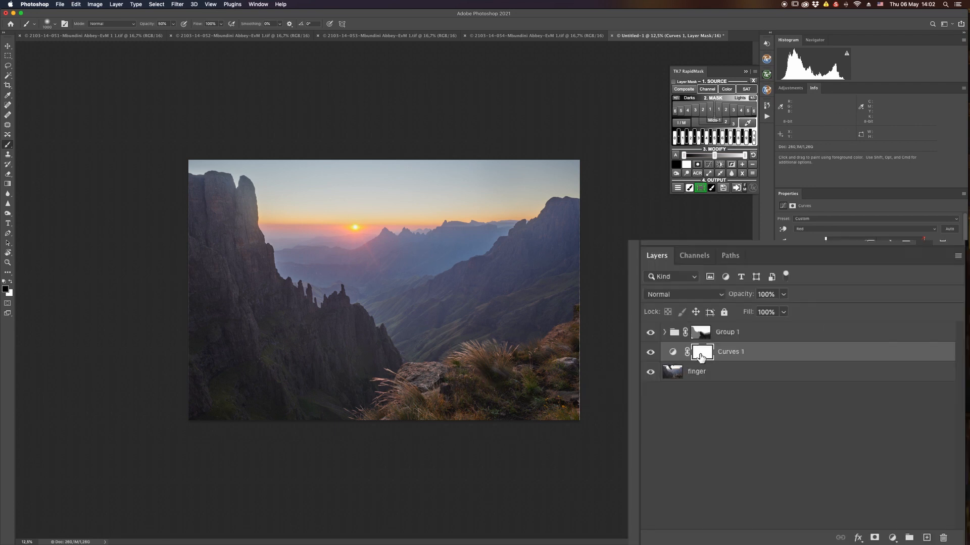
- Paint black on the Curves 1 mask over the grassy foreground and rocks with a soft 1400 px brush
click(706, 357)
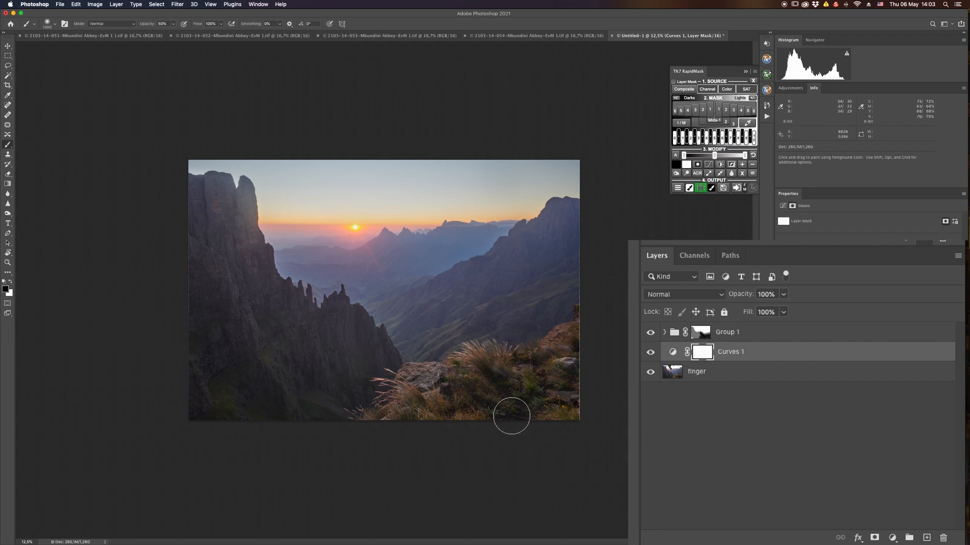
key(bracketright)
key(bracketright)
key(bracketright)
key(bracketright)
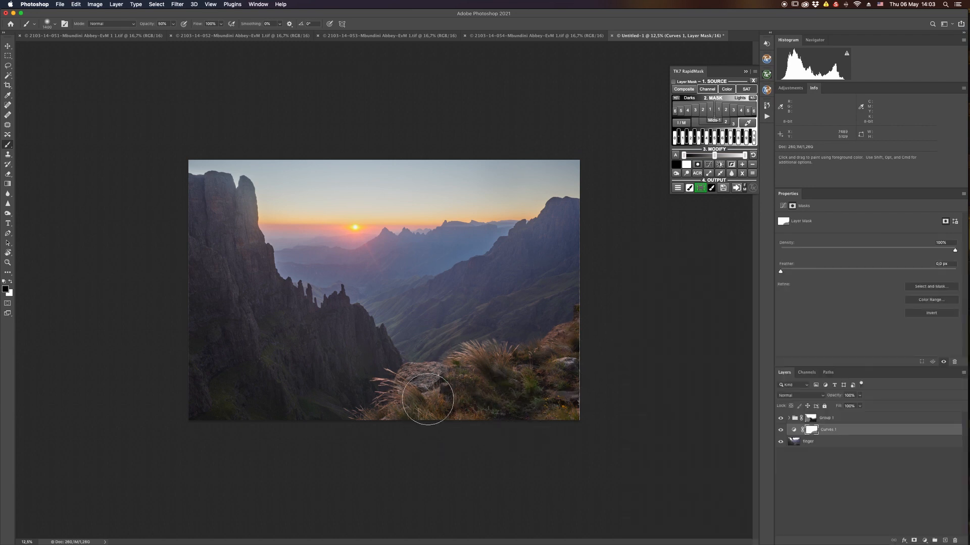
right_click(528, 391)
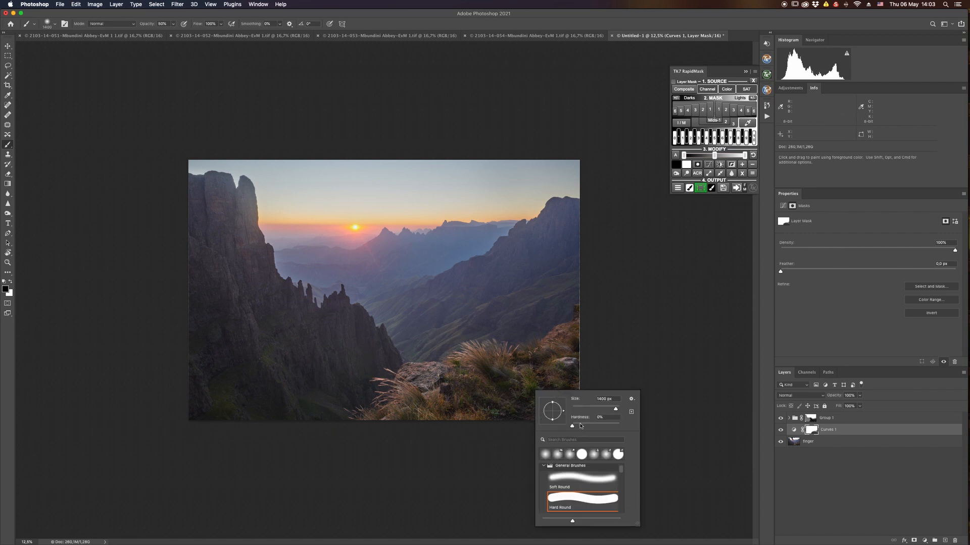
click(601, 363)
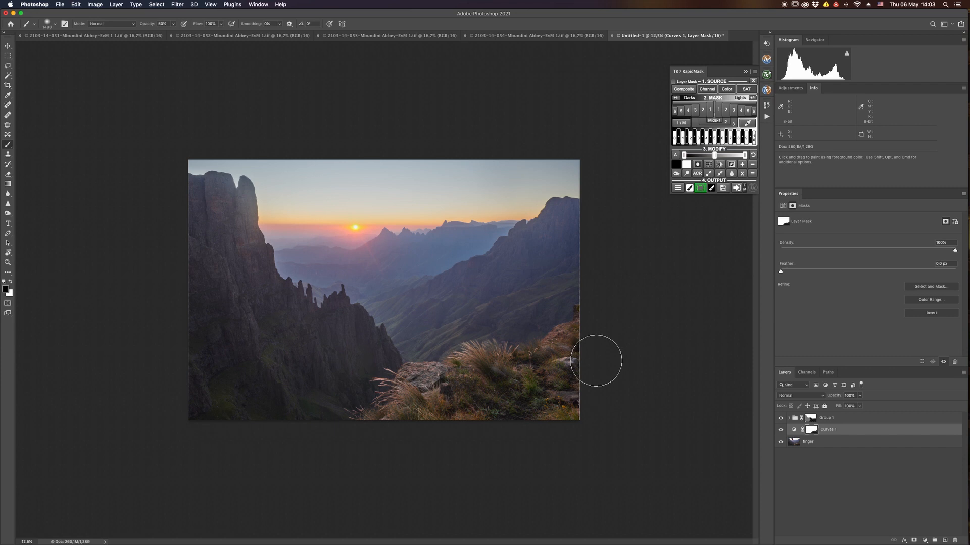
- Crop a thin strip off all four sides of the image to trim its edges
key(c)
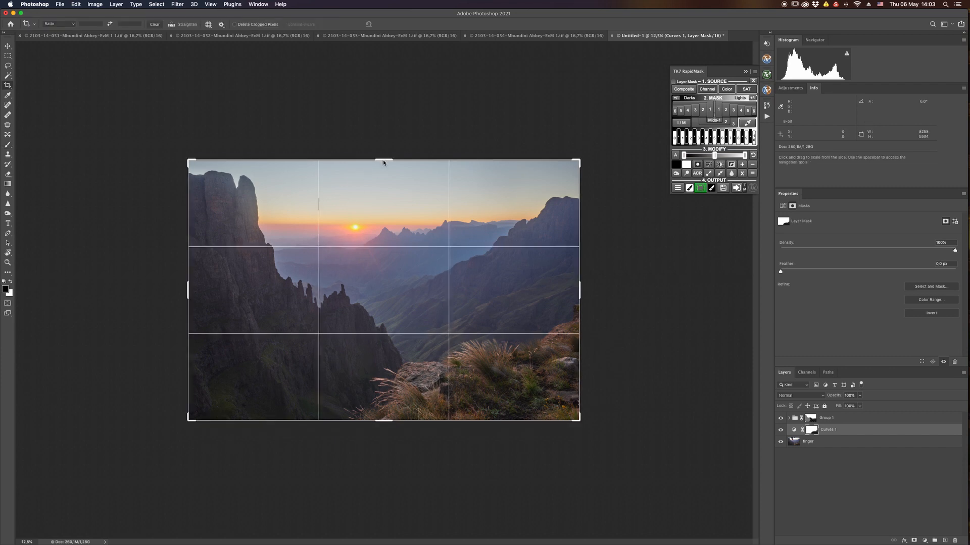
drag(384, 163, 384, 164)
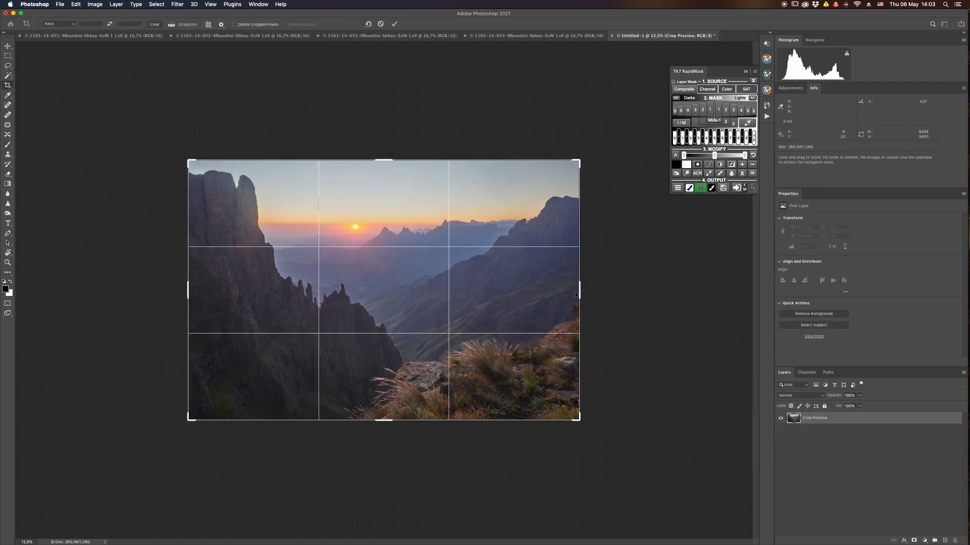
drag(579, 293, 579, 295)
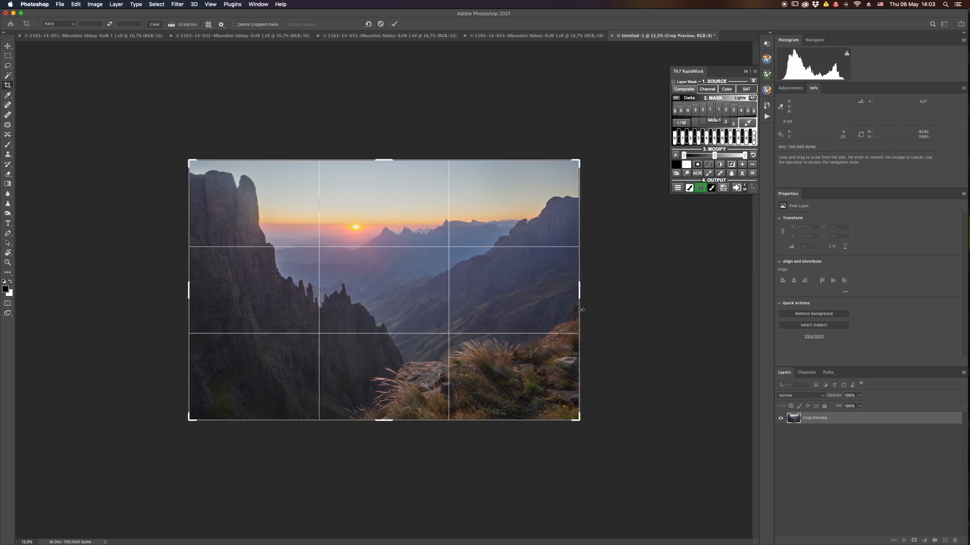
drag(388, 420, 389, 418)
drag(191, 291, 192, 291)
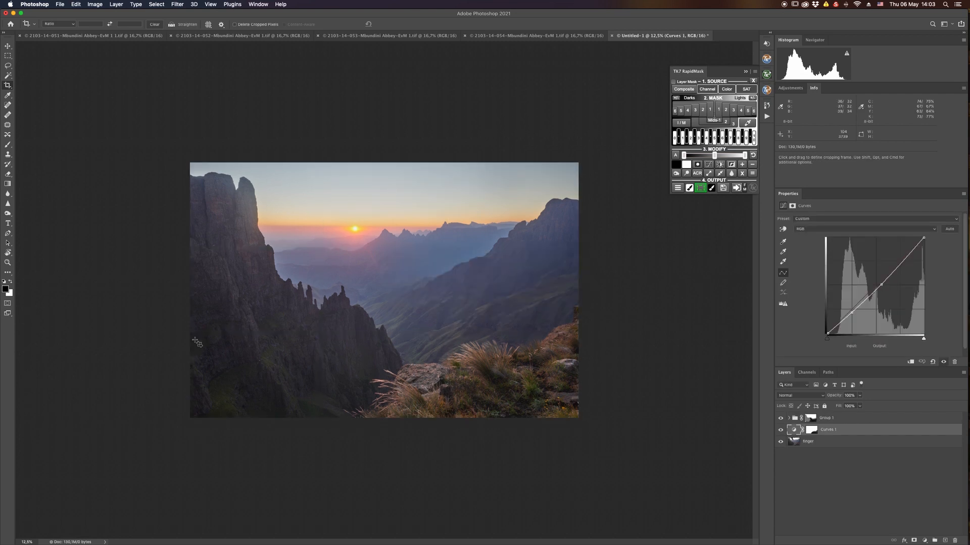
- Compare the image with Group 1's layer mask disabled and enabled again, and inspect the blend up close
click(858, 421)
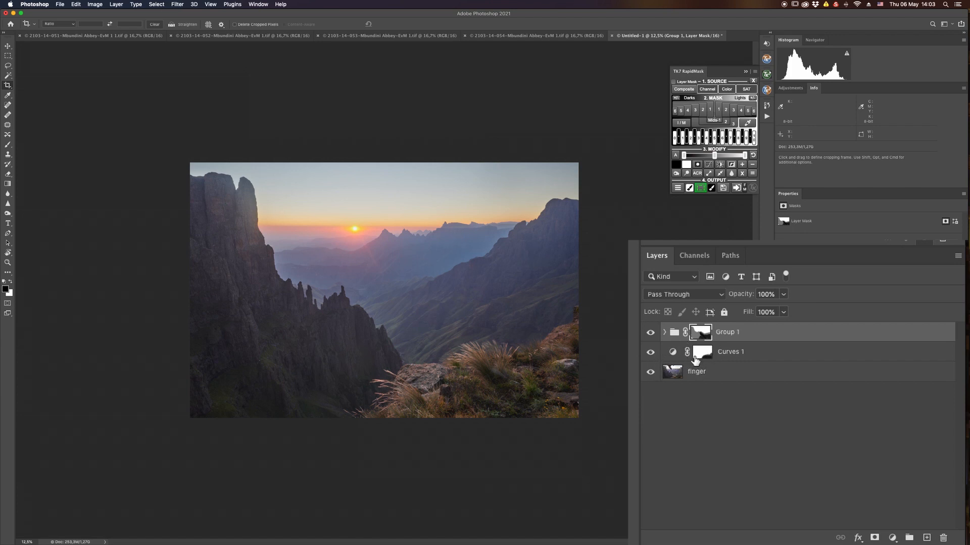
right_click(709, 349)
click(707, 331)
right_click(707, 331)
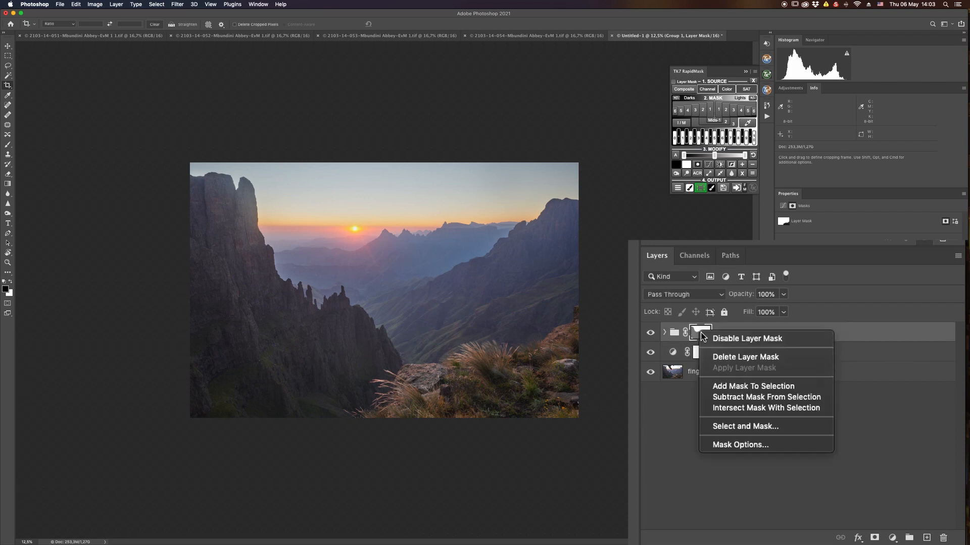
click(727, 343)
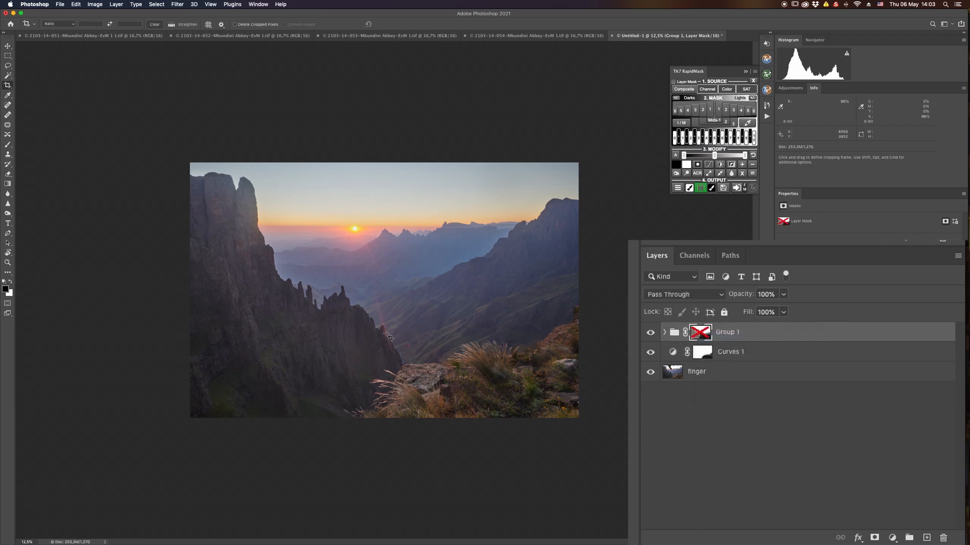
shift+click(707, 332)
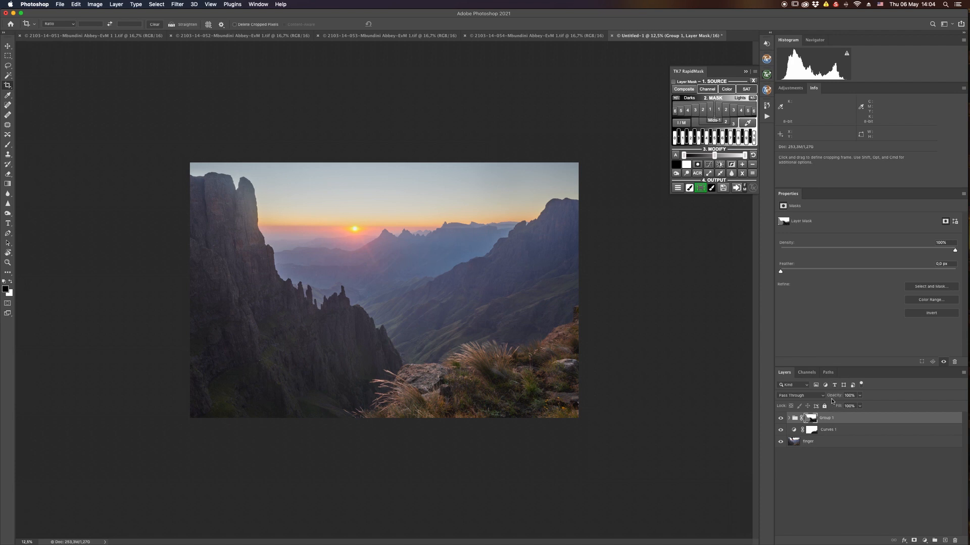
key(super+equal)
key(super+equal)
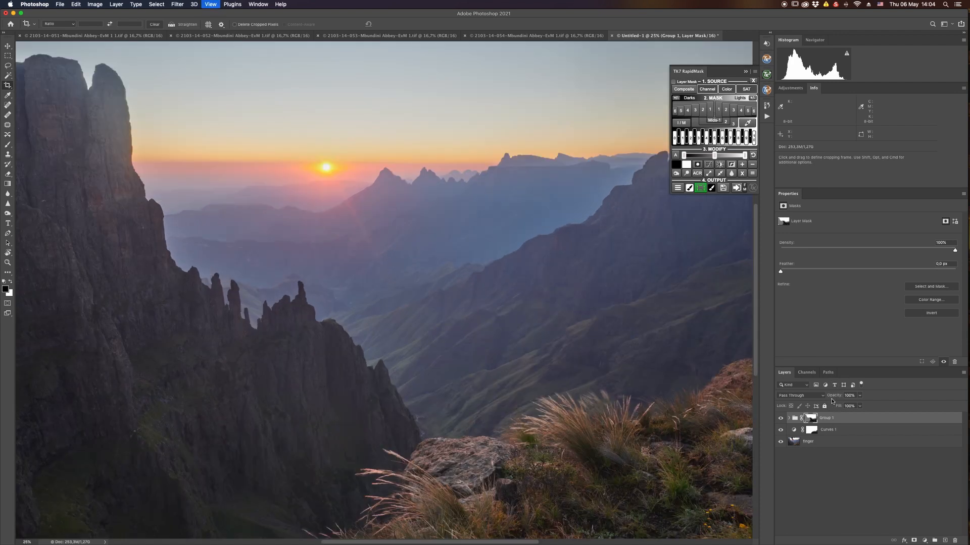
key(super+minus)
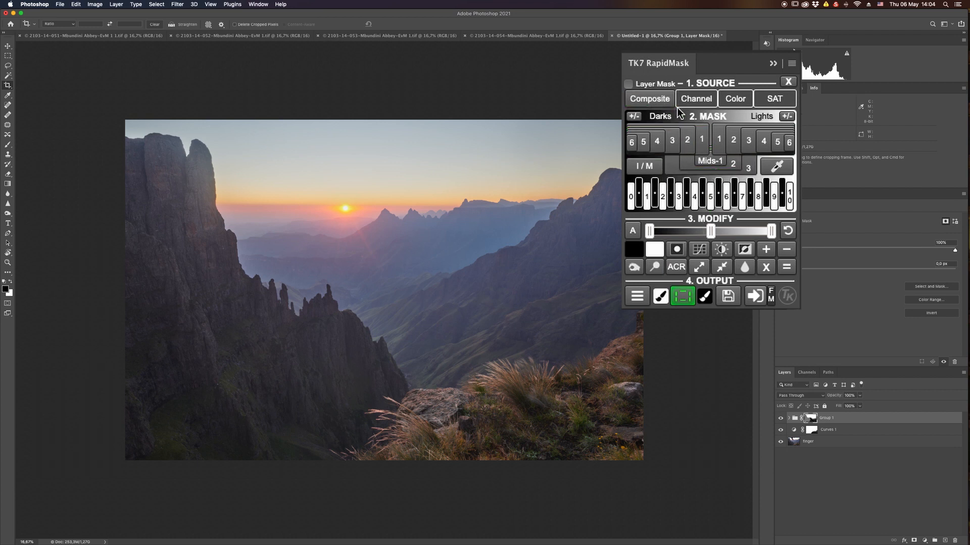
- Add a Curves adjustment layer above Group 1 and give it a Mids-1 luminosity mask using RapidMask's Layer Mask mode
click(629, 84)
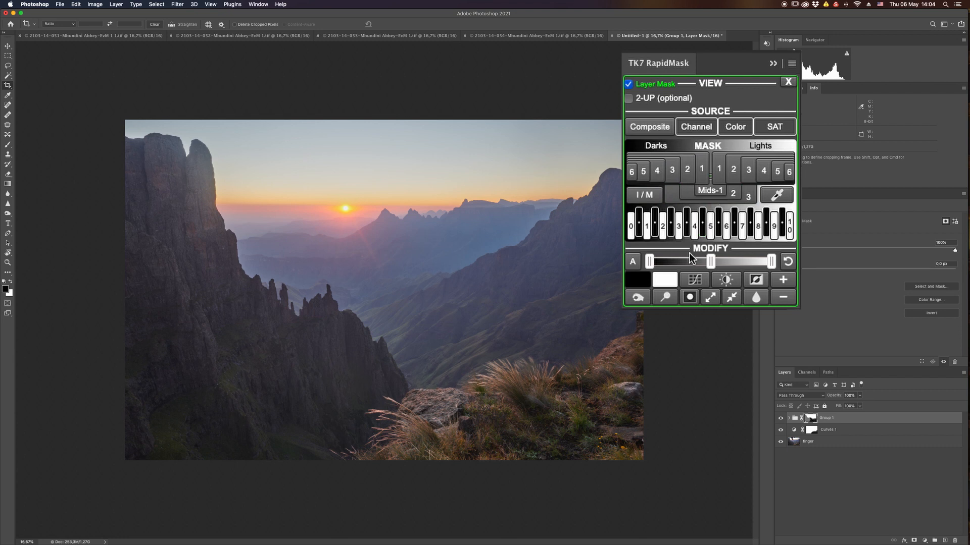
click(629, 85)
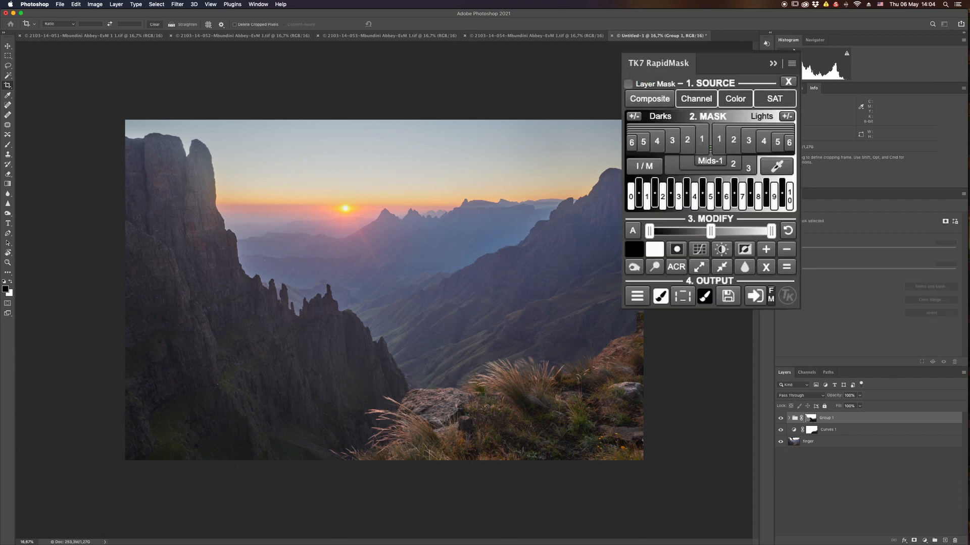
click(924, 540)
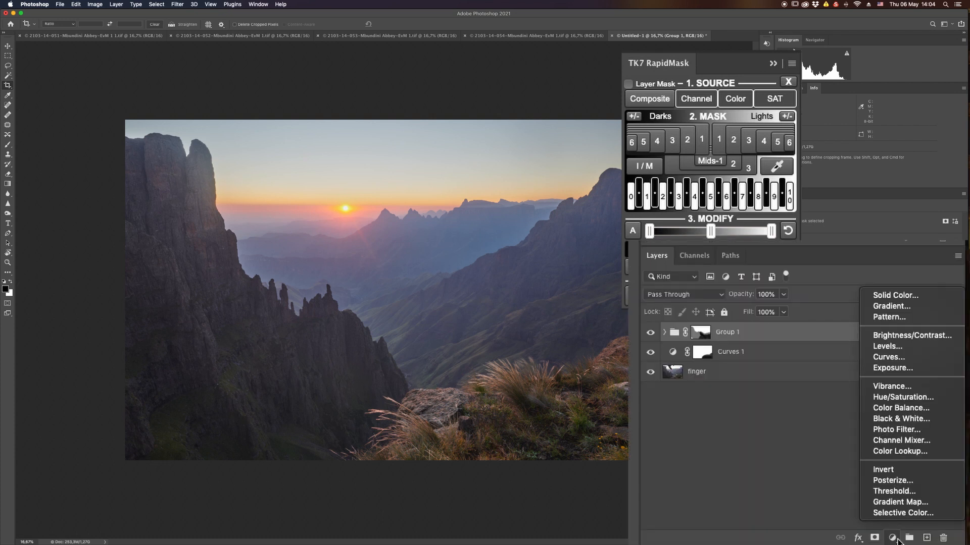
click(928, 360)
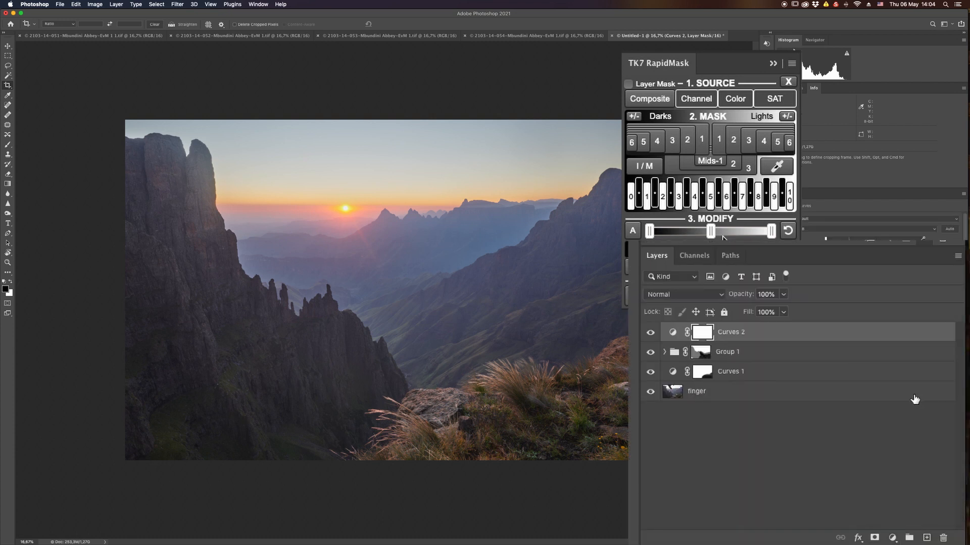
click(629, 84)
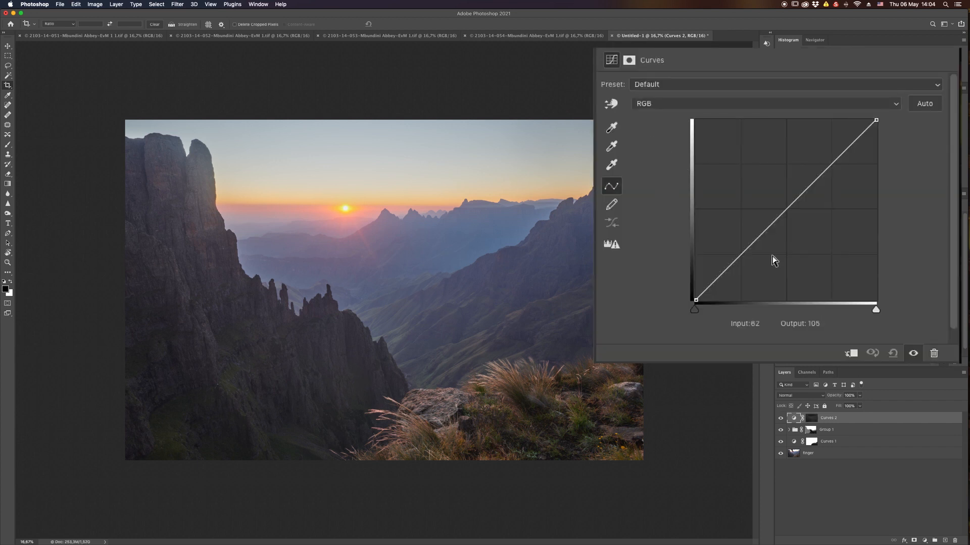
- Shape the Curves 2 RGB curve into a steep S, lowering the shadows and raising the highlights for stronger midtone contrast
drag(737, 266, 737, 275)
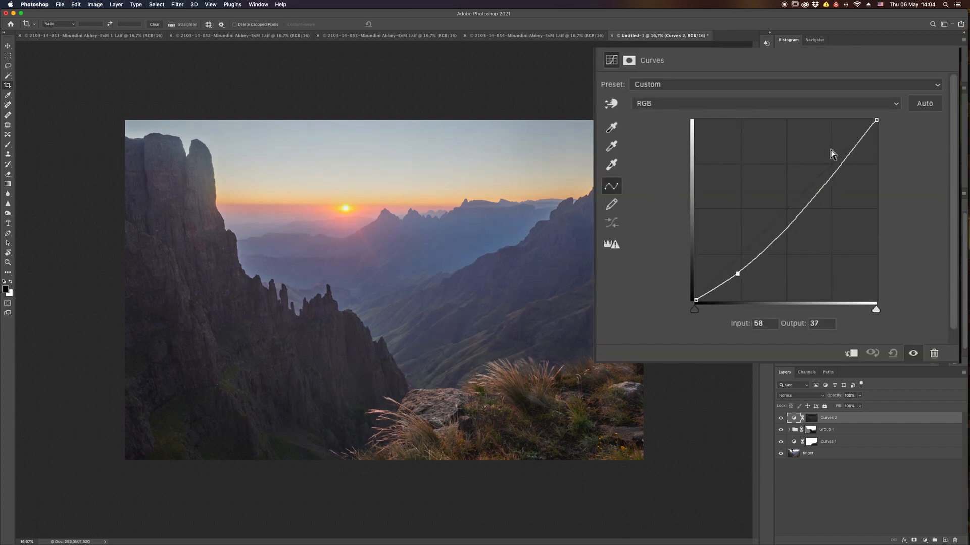
mouse_move(831, 154)
mouse_down()
mouse_move(841, 158)
mouse_move(832, 138)
mouse_up()
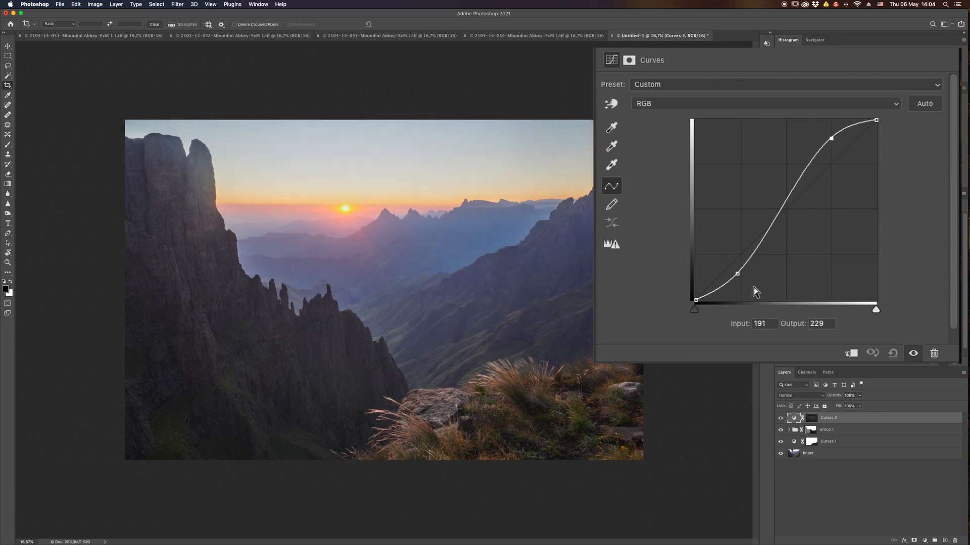
drag(737, 273, 743, 280)
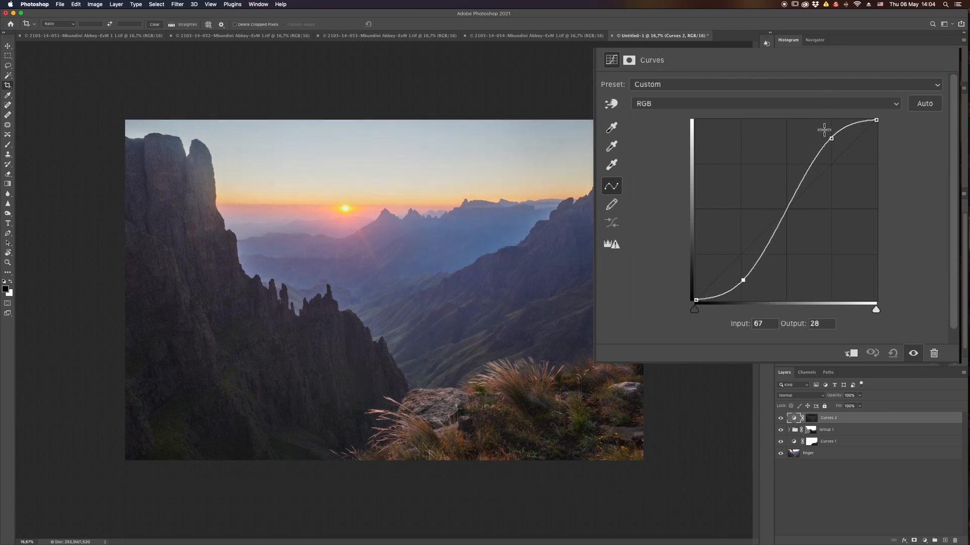
drag(830, 138, 830, 134)
click(742, 282)
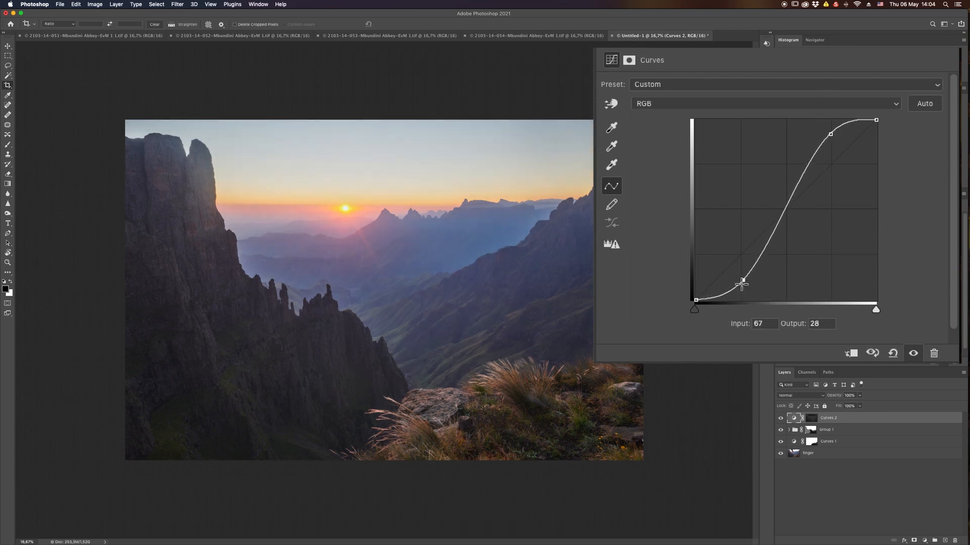
drag(742, 283, 747, 286)
mouse_move(830, 134)
mouse_down()
mouse_move(824, 128)
mouse_move(829, 138)
mouse_up()
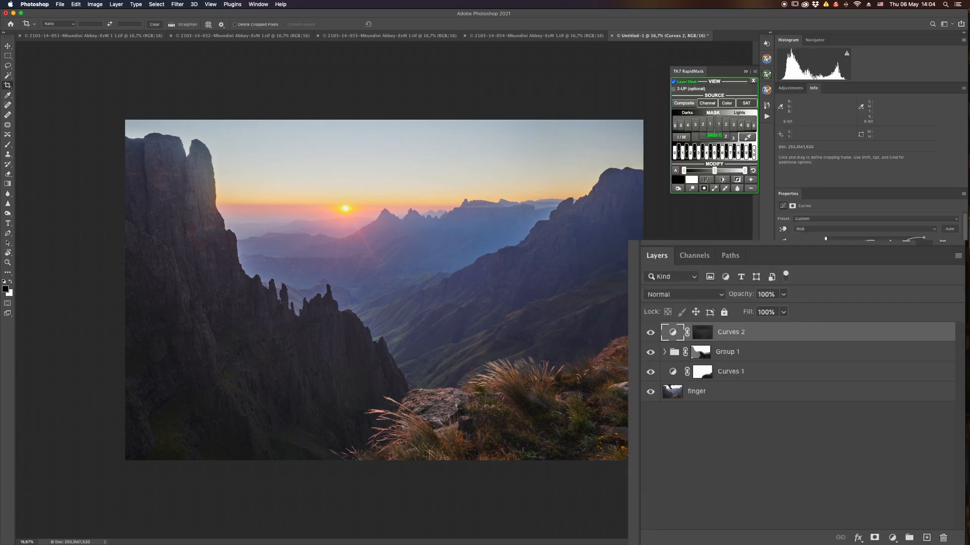
- Compare the image with the Curves 2 layer hidden and shown
click(653, 335)
click(655, 336)
click(654, 335)
click(655, 335)
click(655, 335)
click(655, 334)
- Add a Curves adjustment layer above Curves 2 and brighten its RGB midtones and highlights, keeping the shadows close to the baseline
click(925, 540)
click(901, 357)
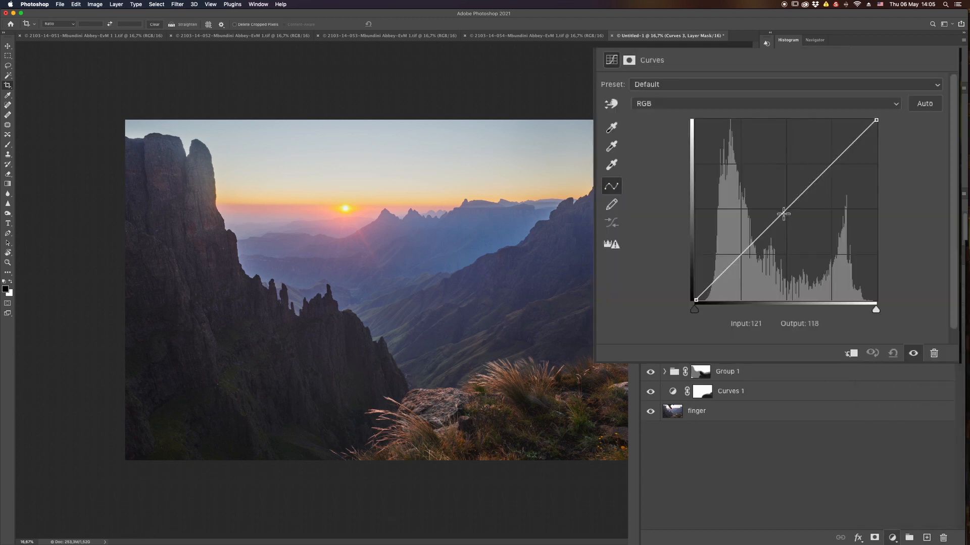
drag(785, 211, 784, 201)
drag(747, 255, 738, 260)
drag(834, 158, 836, 141)
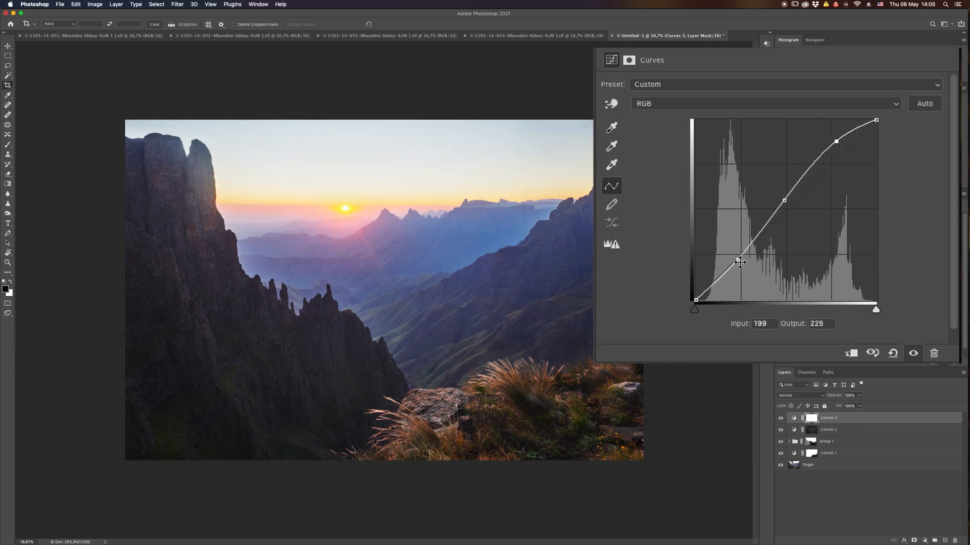
drag(739, 261, 716, 282)
drag(784, 200, 780, 196)
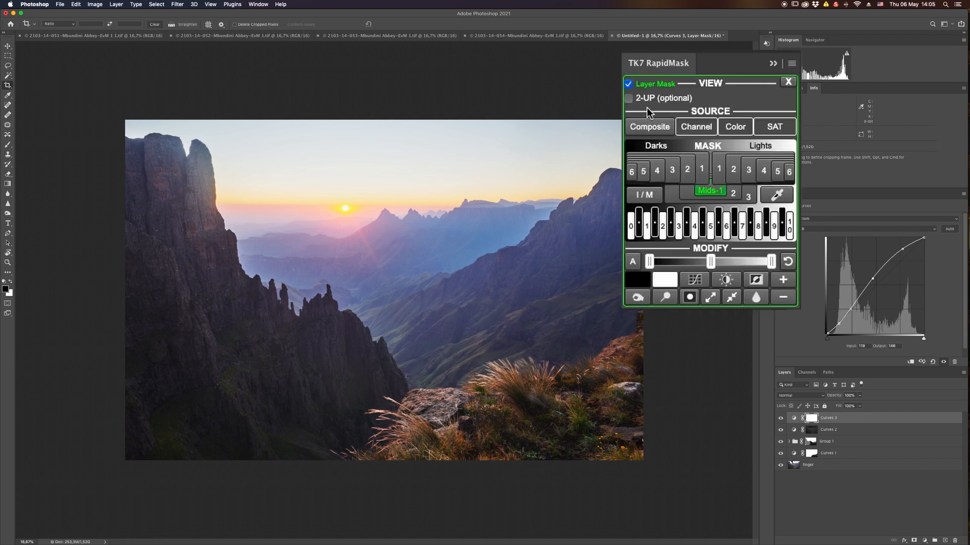
- Generate a Darks-2 luminosity mask in RapidMask with Layer Mask mode off, and lower its white level to brighten the mask
click(628, 85)
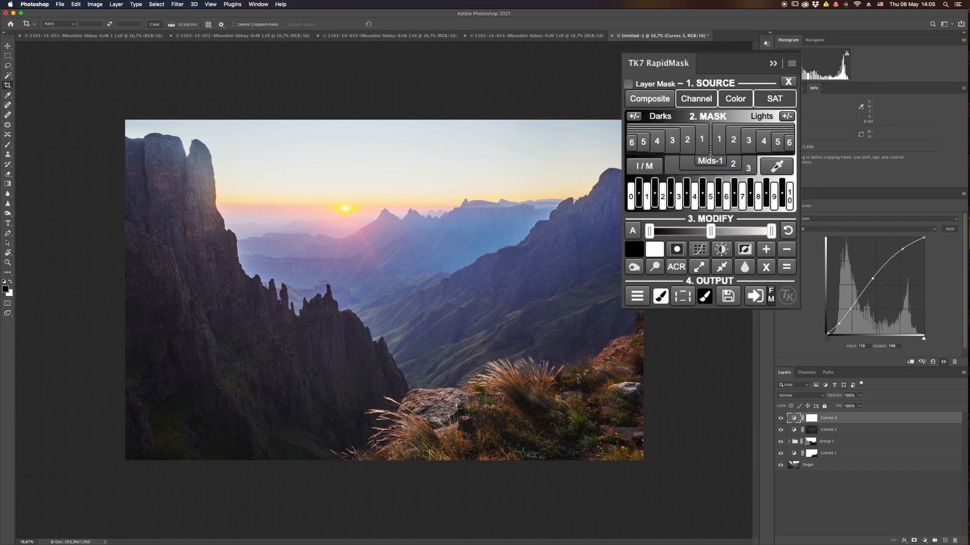
click(817, 423)
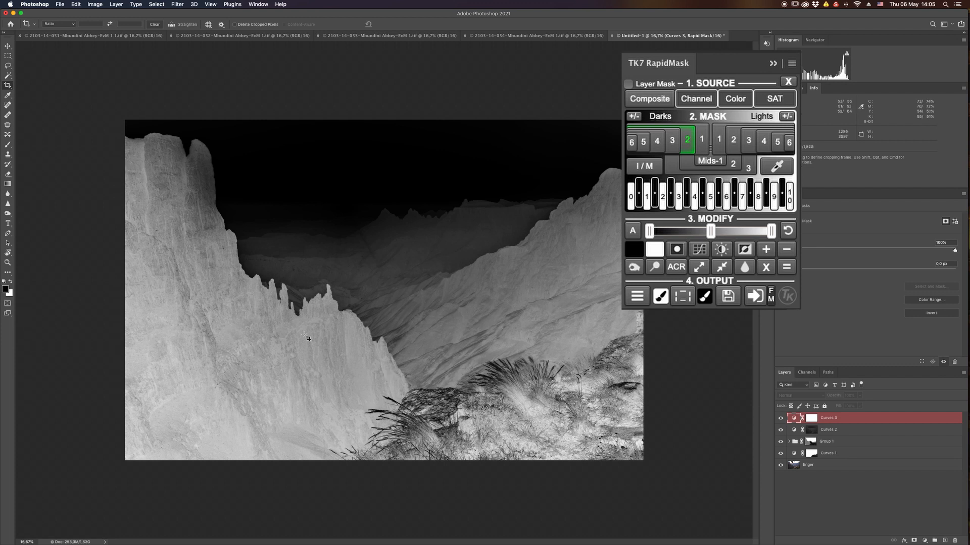
click(699, 145)
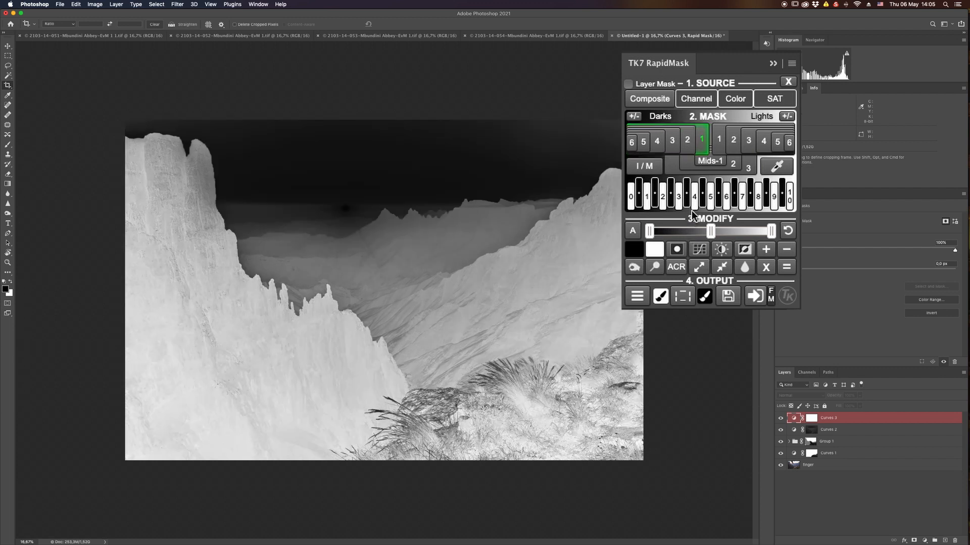
click(690, 140)
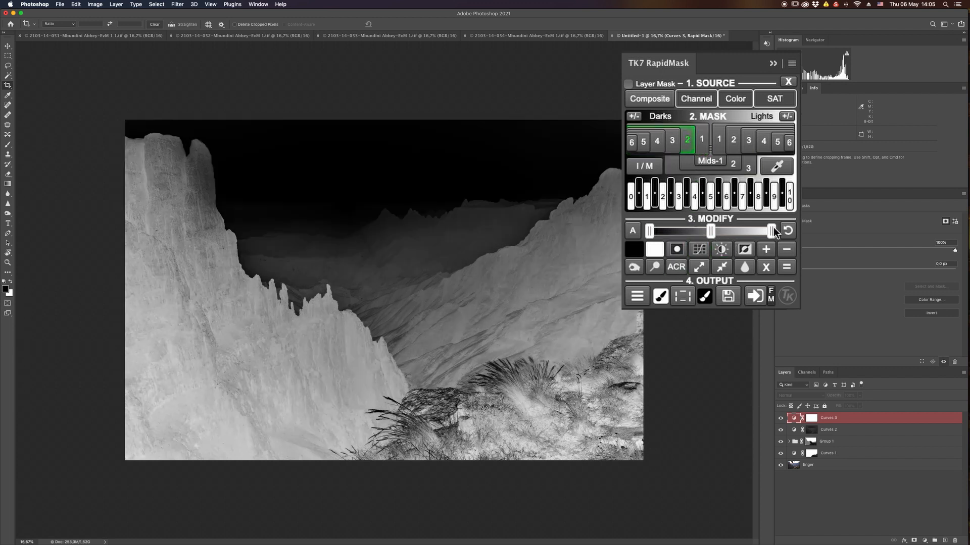
drag(773, 231, 751, 233)
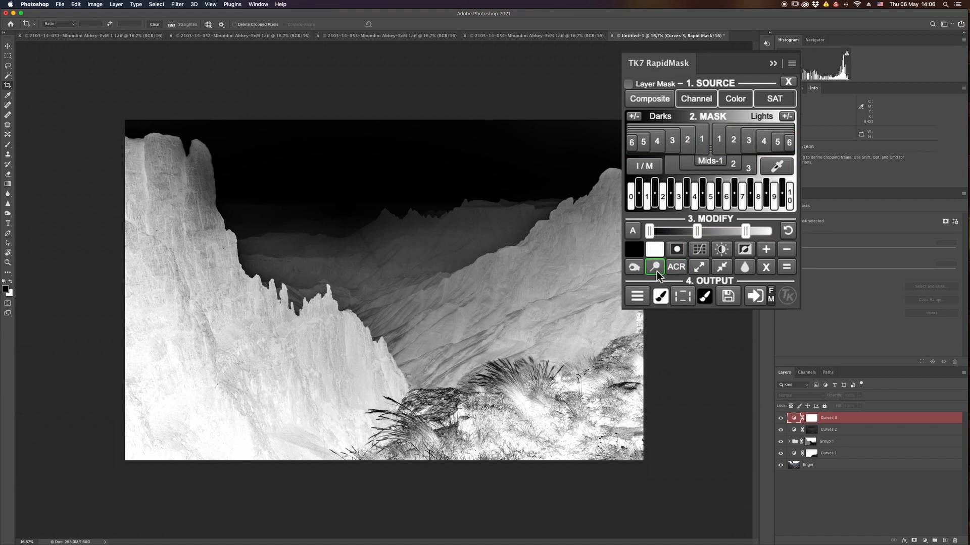
- Dodge the mask's highlights over the left cliff until it is pure white, and output the mask as a selection
click(635, 268)
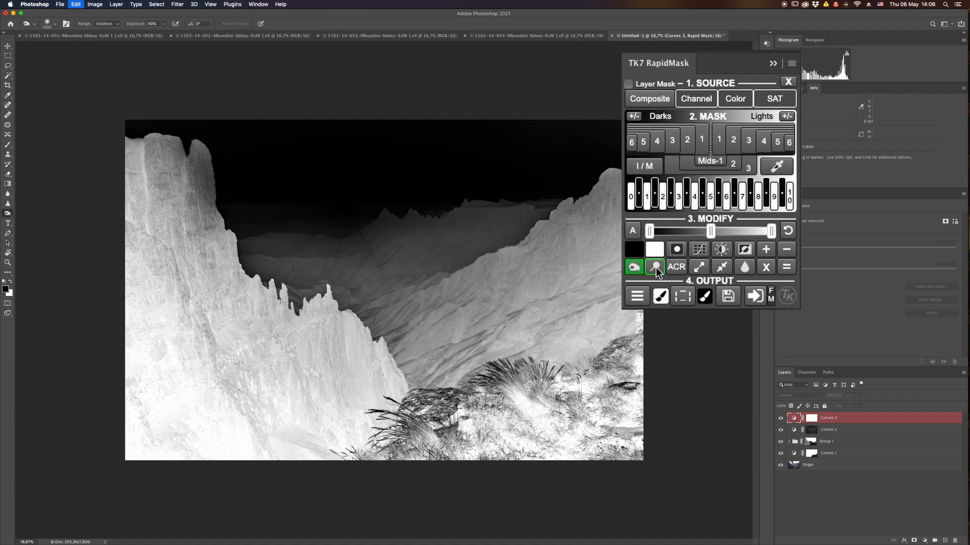
mouse_move(276, 389)
mouse_down()
mouse_move(247, 392)
mouse_move(245, 344)
mouse_move(215, 339)
mouse_move(148, 218)
mouse_move(155, 189)
mouse_move(187, 190)
mouse_move(183, 167)
mouse_move(220, 279)
mouse_move(279, 351)
mouse_move(310, 347)
mouse_move(322, 435)
mouse_move(365, 390)
mouse_move(264, 448)
mouse_move(174, 373)
mouse_move(116, 418)
mouse_move(147, 337)
mouse_move(129, 306)
mouse_move(169, 315)
mouse_move(224, 352)
mouse_move(144, 257)
mouse_move(193, 305)
mouse_move(174, 286)
mouse_move(195, 195)
mouse_move(157, 166)
mouse_move(152, 147)
mouse_move(125, 156)
mouse_move(153, 144)
mouse_move(209, 180)
mouse_move(204, 202)
mouse_move(209, 177)
mouse_move(234, 264)
mouse_move(236, 327)
mouse_move(339, 351)
mouse_move(318, 317)
mouse_move(288, 325)
mouse_move(258, 291)
mouse_move(291, 301)
mouse_move(344, 349)
mouse_move(371, 336)
mouse_move(412, 442)
mouse_move(393, 360)
mouse_move(194, 309)
mouse_move(234, 280)
mouse_move(229, 293)
mouse_move(225, 230)
mouse_move(195, 299)
mouse_move(211, 301)
mouse_move(207, 155)
mouse_move(133, 150)
mouse_up()
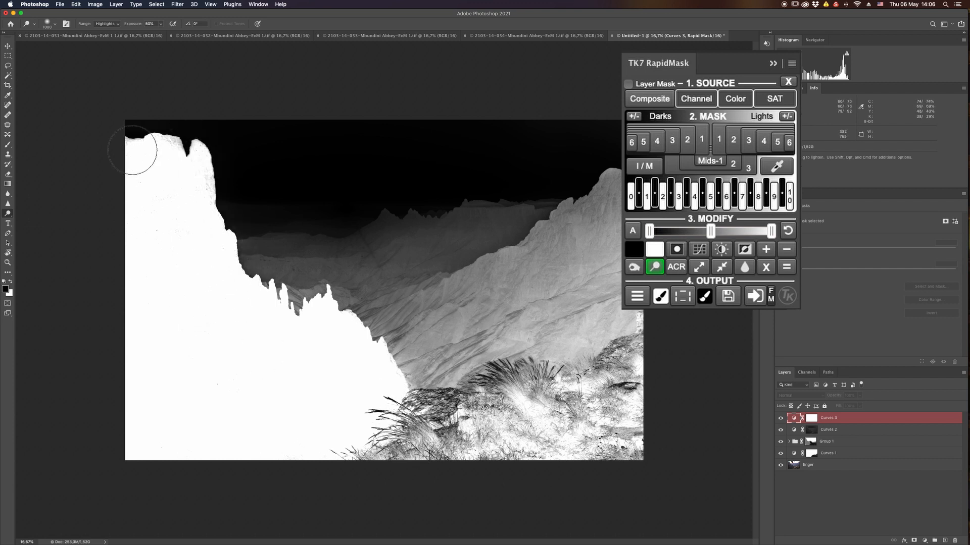
click(682, 297)
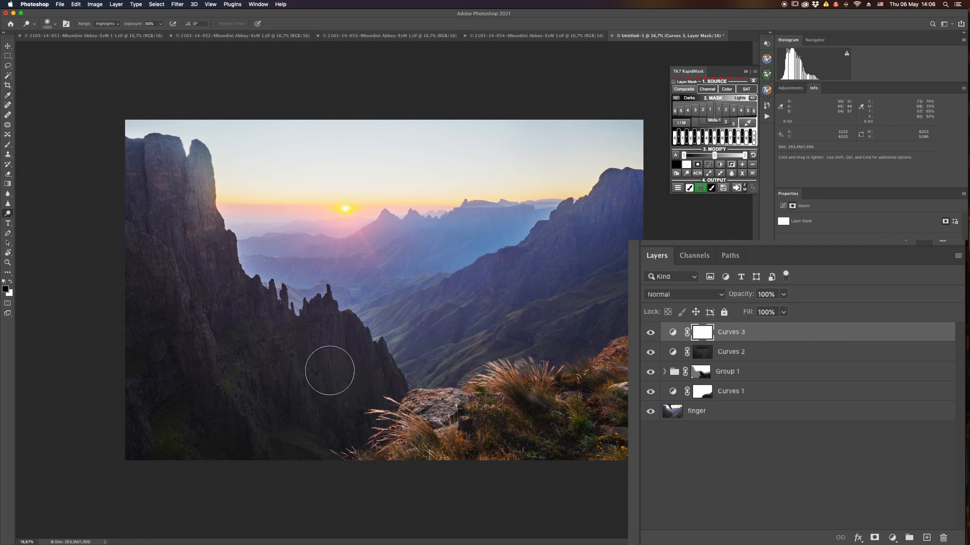
- Replace the Curves 3 layer's white mask with a new layer mask made from the active selection
right_click(702, 332)
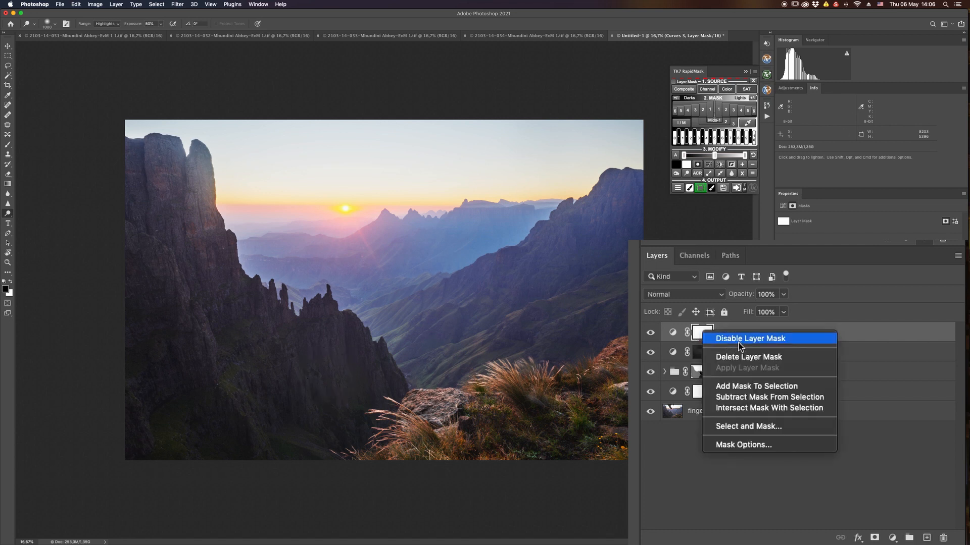
click(743, 357)
click(874, 538)
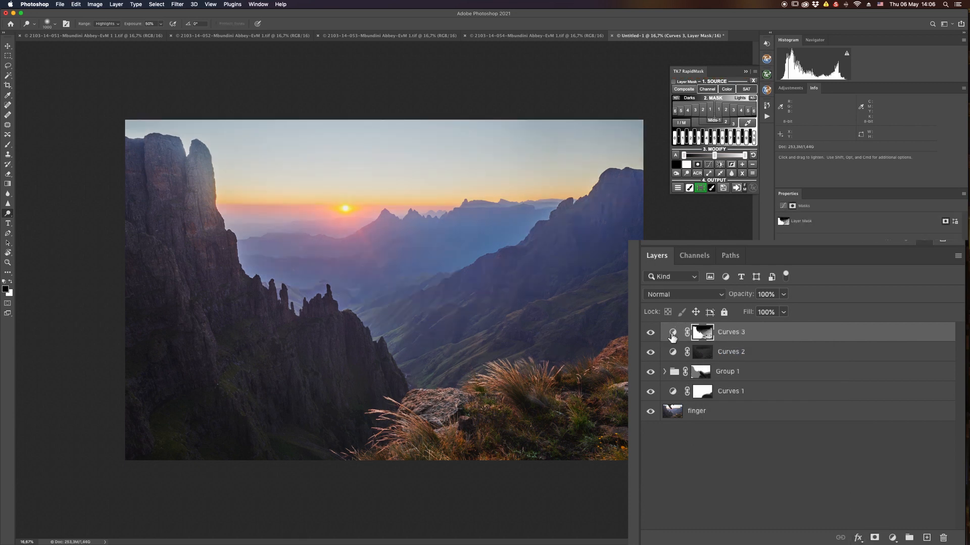
- Compare the image with the Curves 3 layer hidden and shown
click(651, 333)
click(651, 334)
click(651, 334)
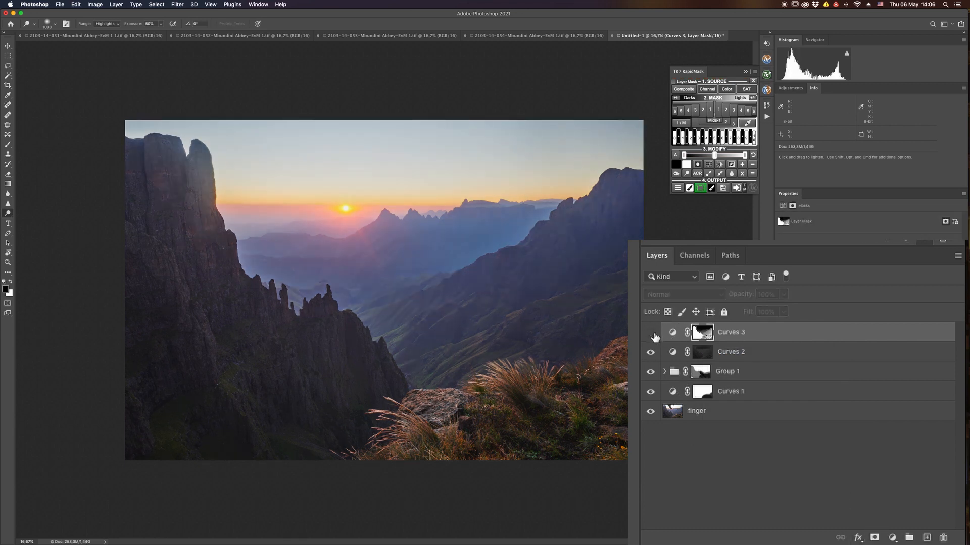
click(652, 335)
click(653, 335)
click(652, 334)
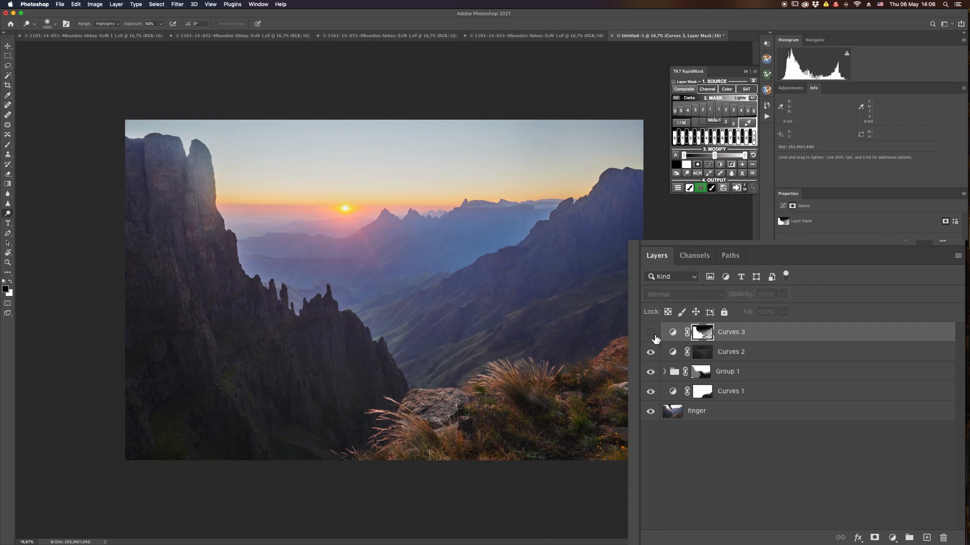
click(652, 335)
click(652, 335)
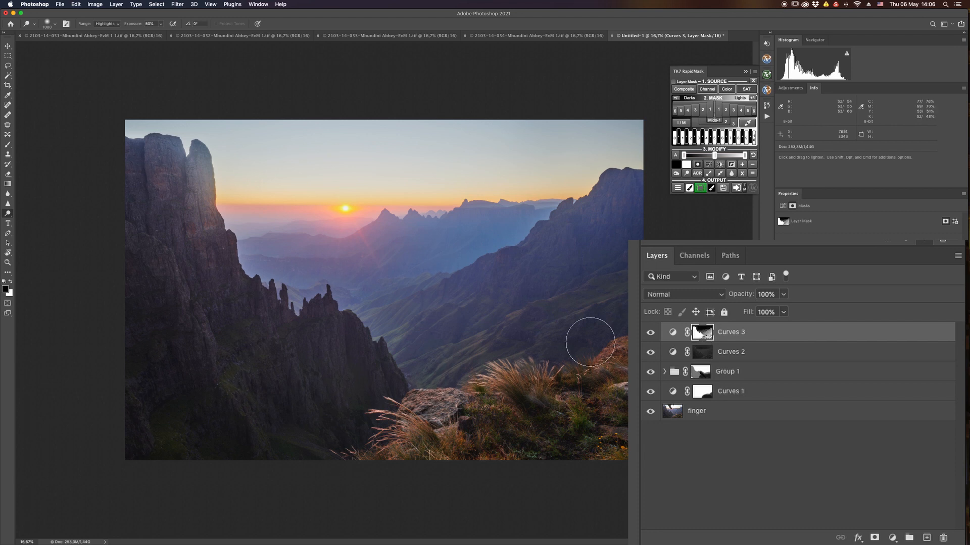
- Paint black with a large brush on the Curves 3 mask over the right side of the landscape, and check the layer's effect
key(b)
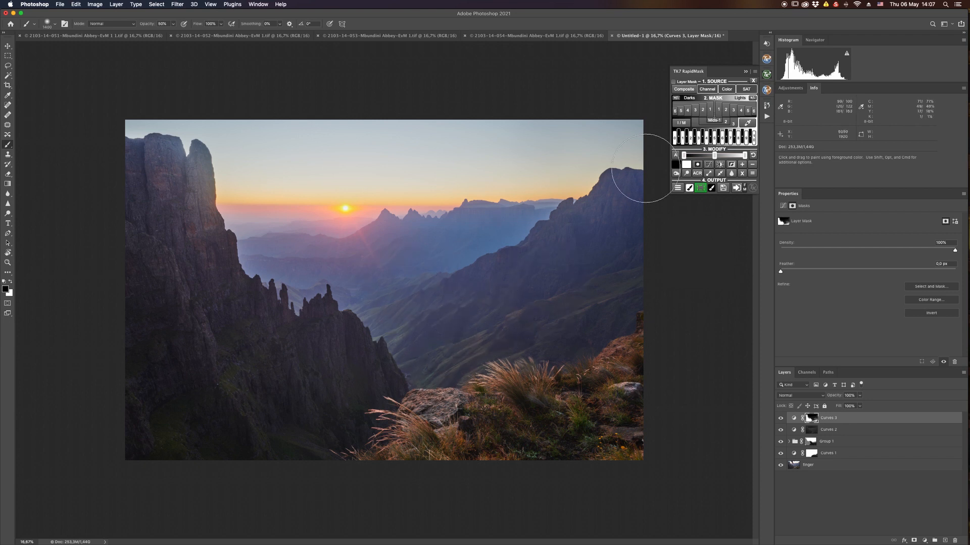
click(781, 418)
click(780, 418)
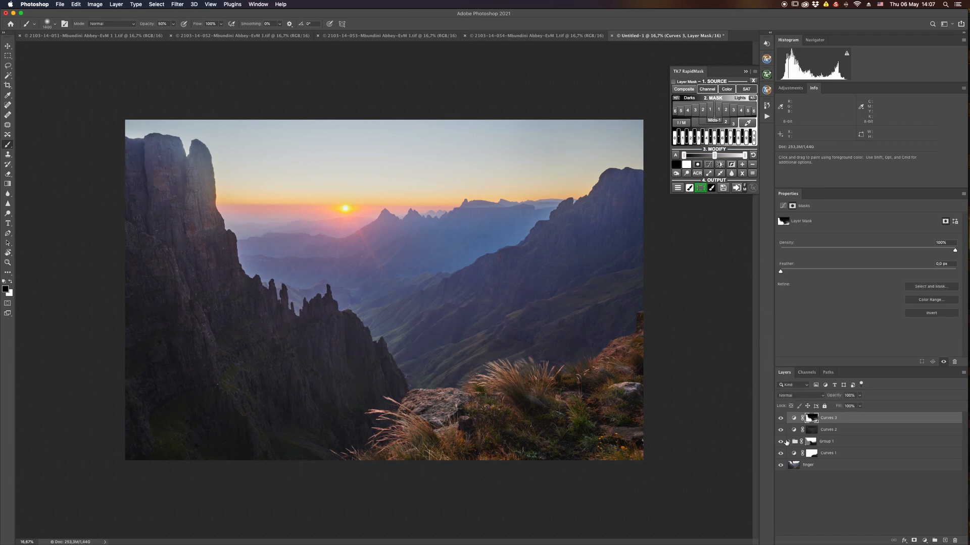